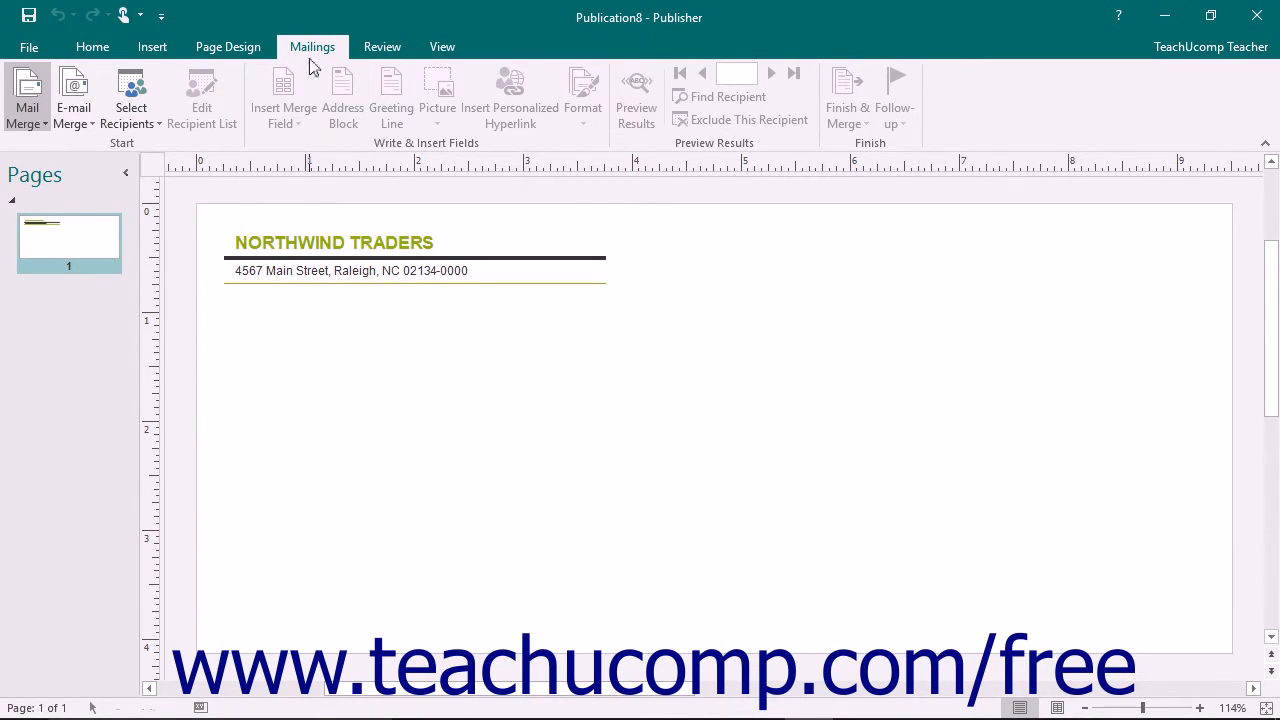
- Start the step-by-step mail merge wizard and choose to use an existing list as the recipient source
click(36, 124)
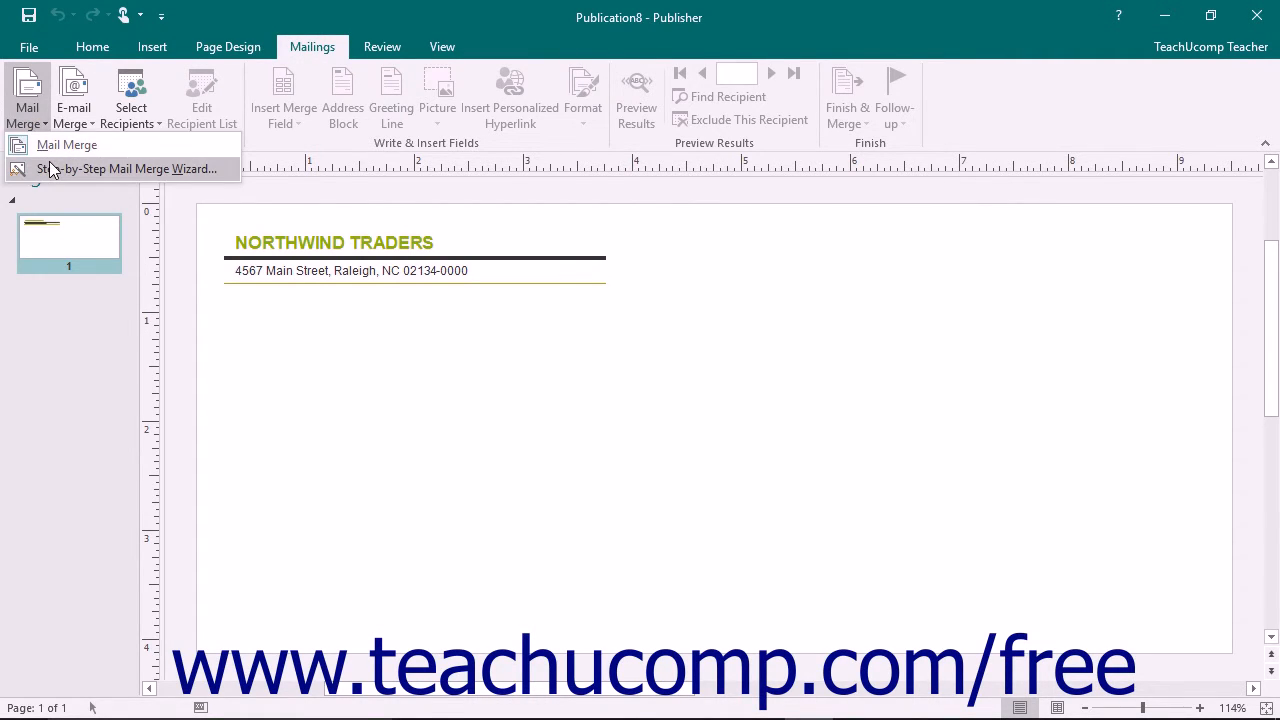
click(50, 169)
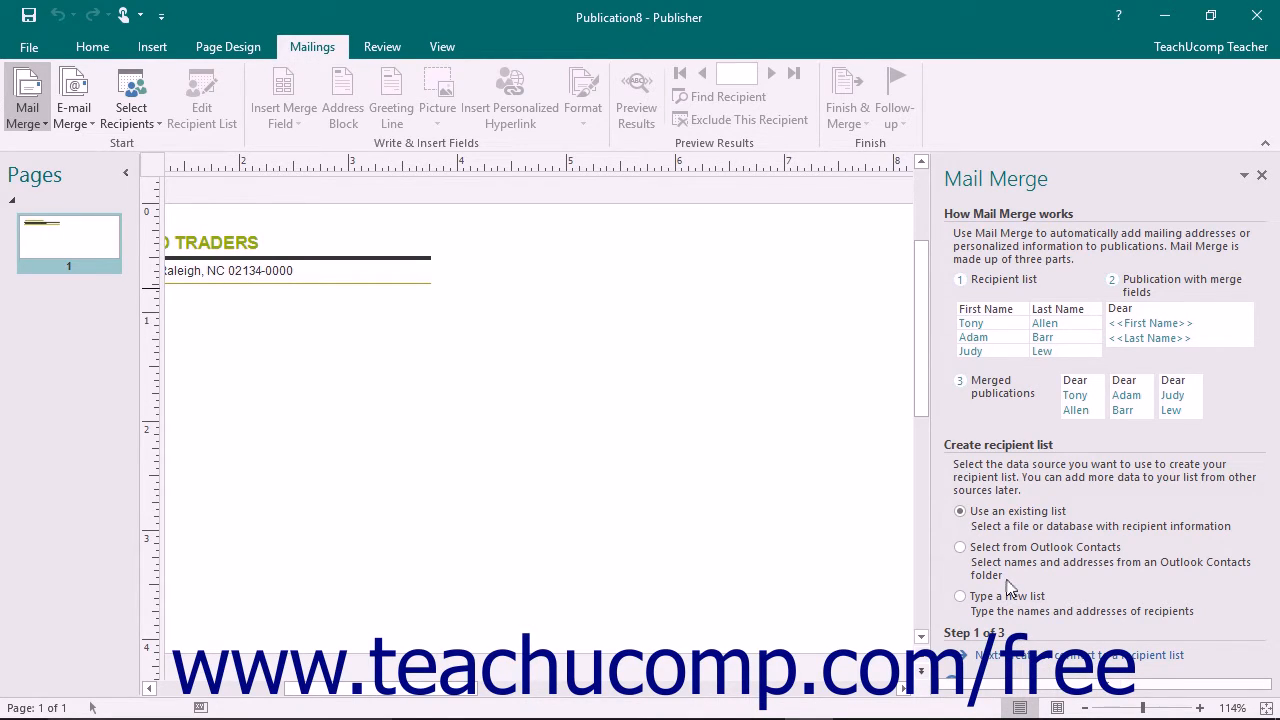
click(980, 512)
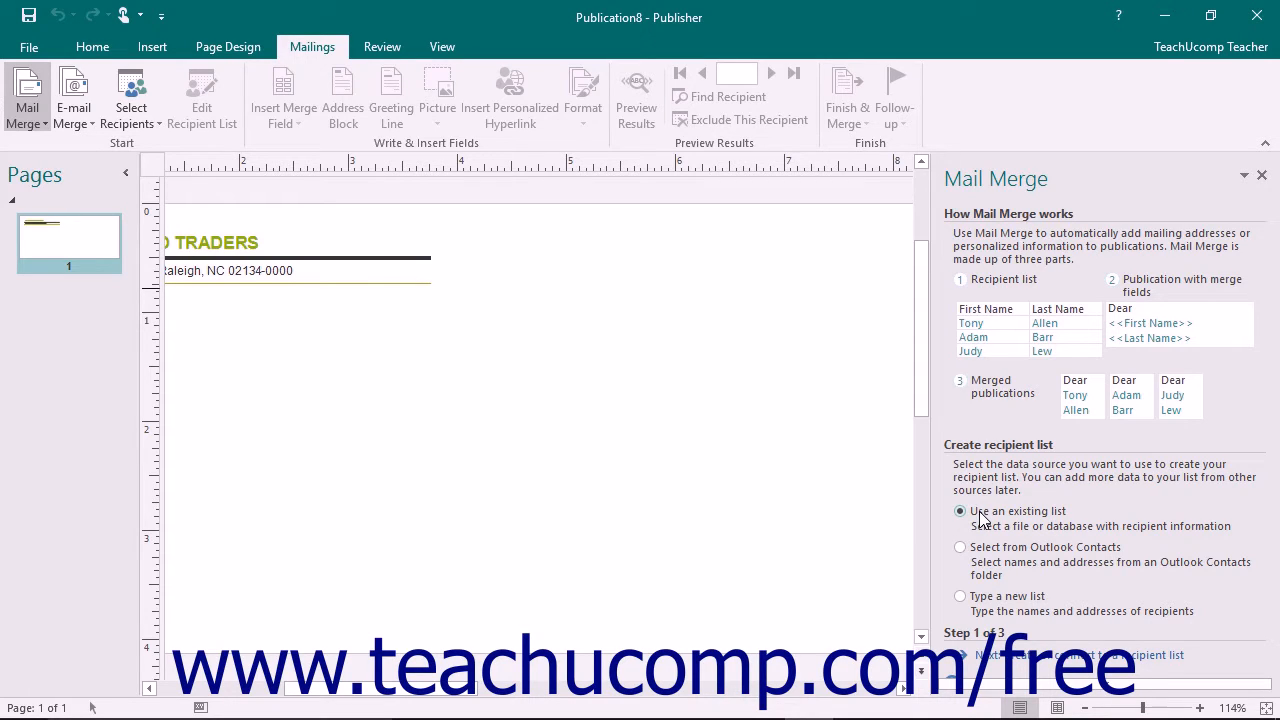
click(1008, 662)
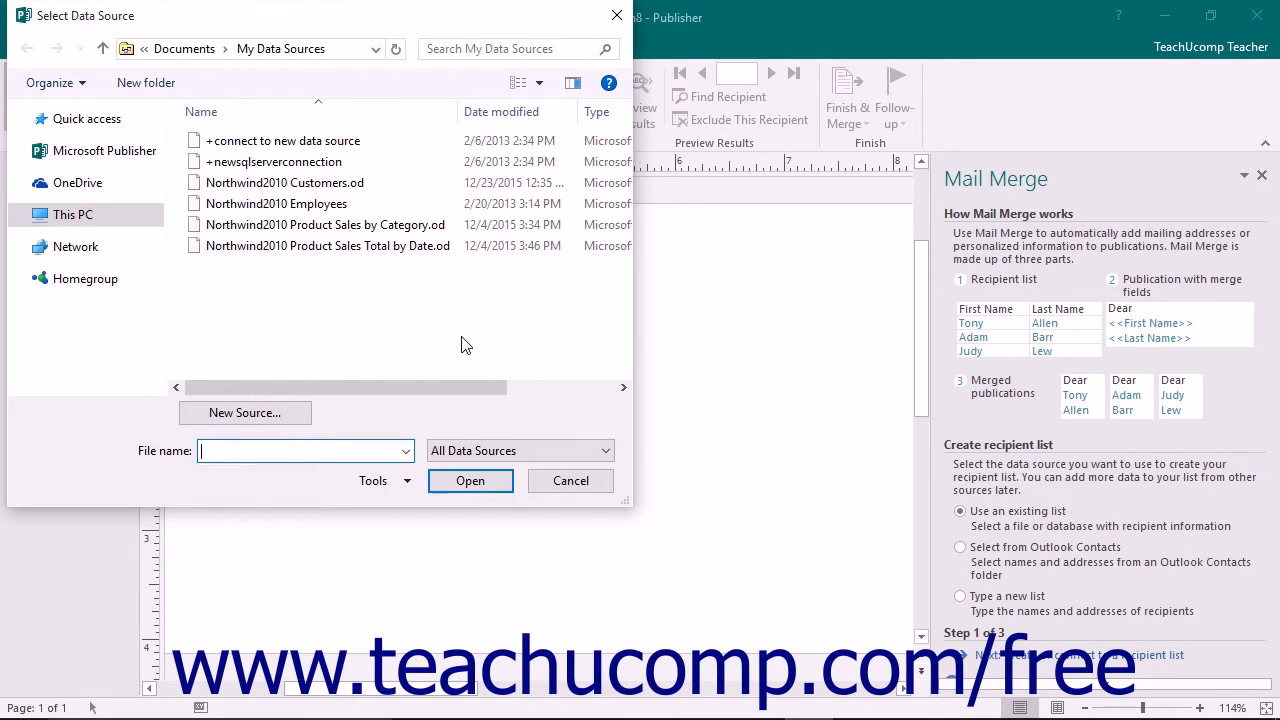
- Connect to the Customers CSV file in the Documents folder, using comma as the field separator
click(118, 221)
scroll(314, 243, up, 3)
double_click(314, 240)
scroll(258, 308, down, 5)
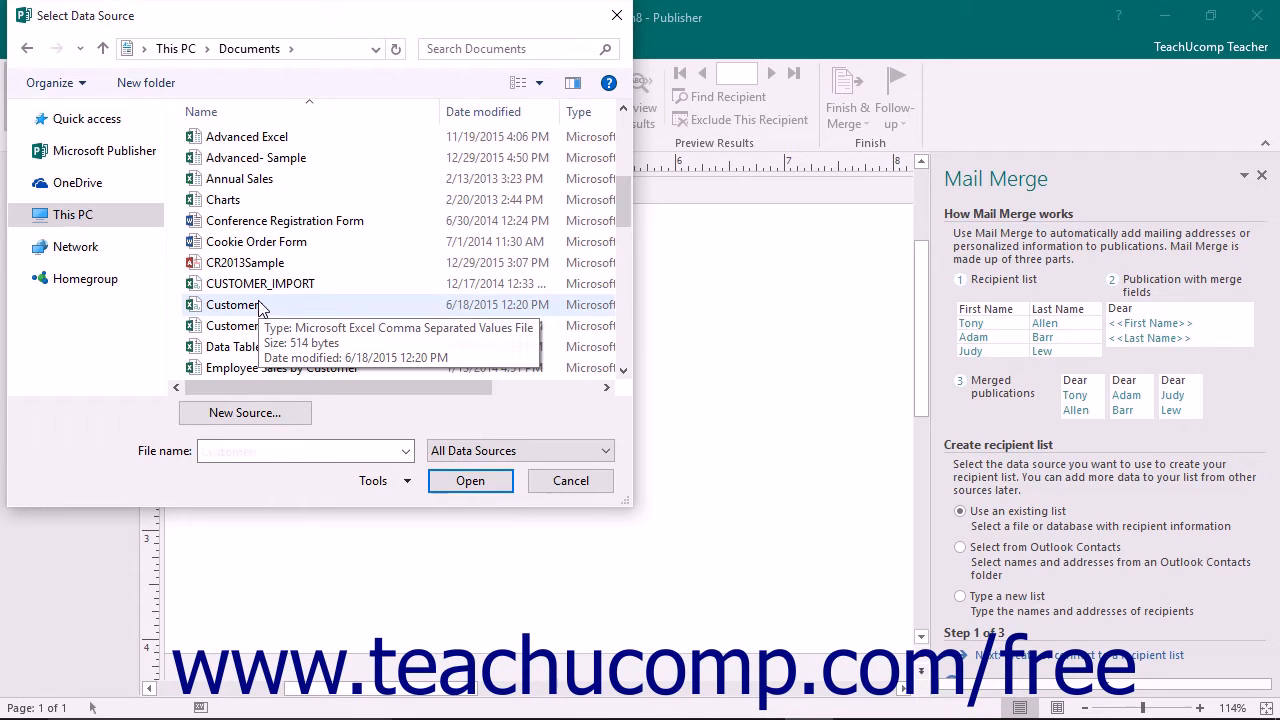
double_click(258, 307)
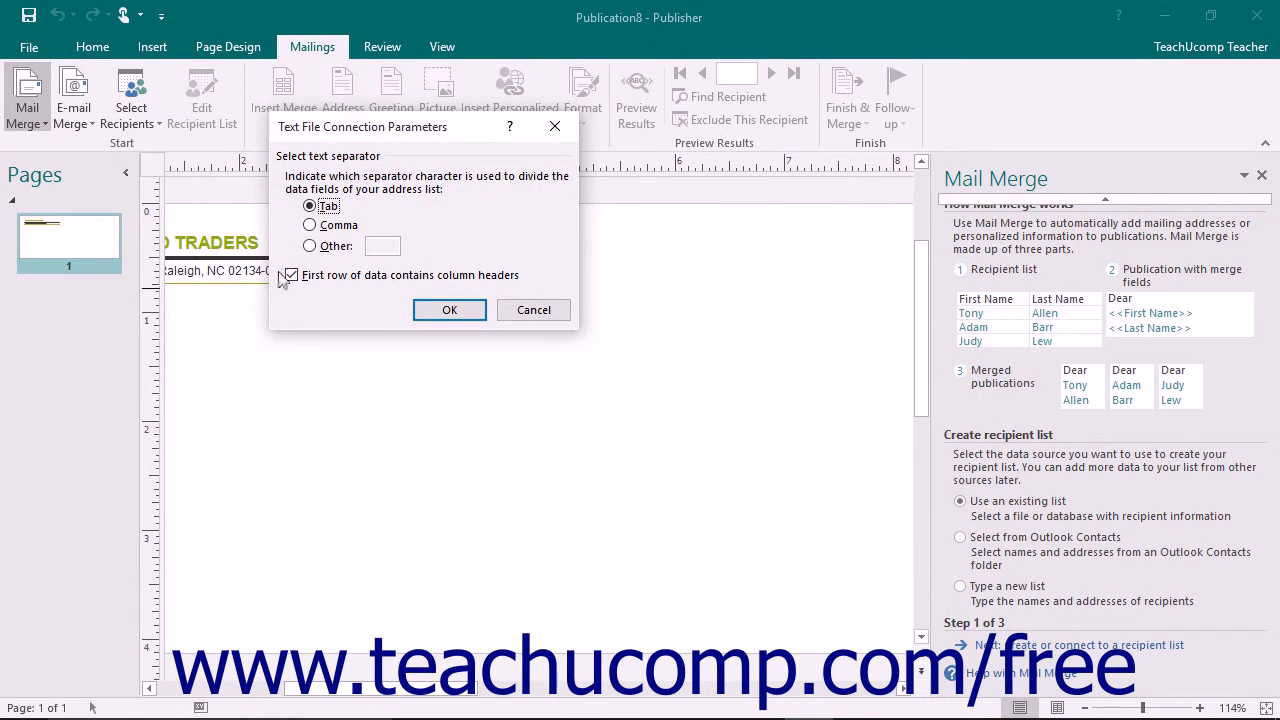
click(328, 229)
click(440, 310)
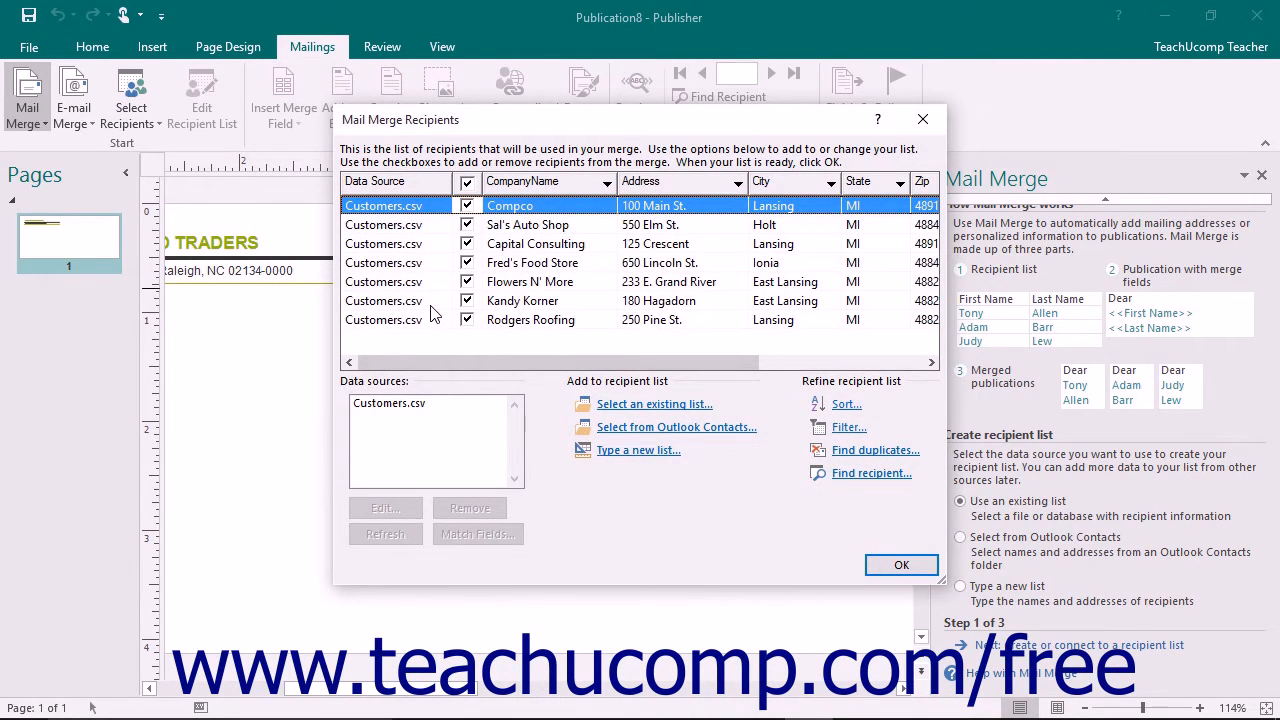
- Exclude Compco and Sal's Auto Shop from the merge recipients and accept the list
click(428, 121)
click(467, 206)
click(467, 225)
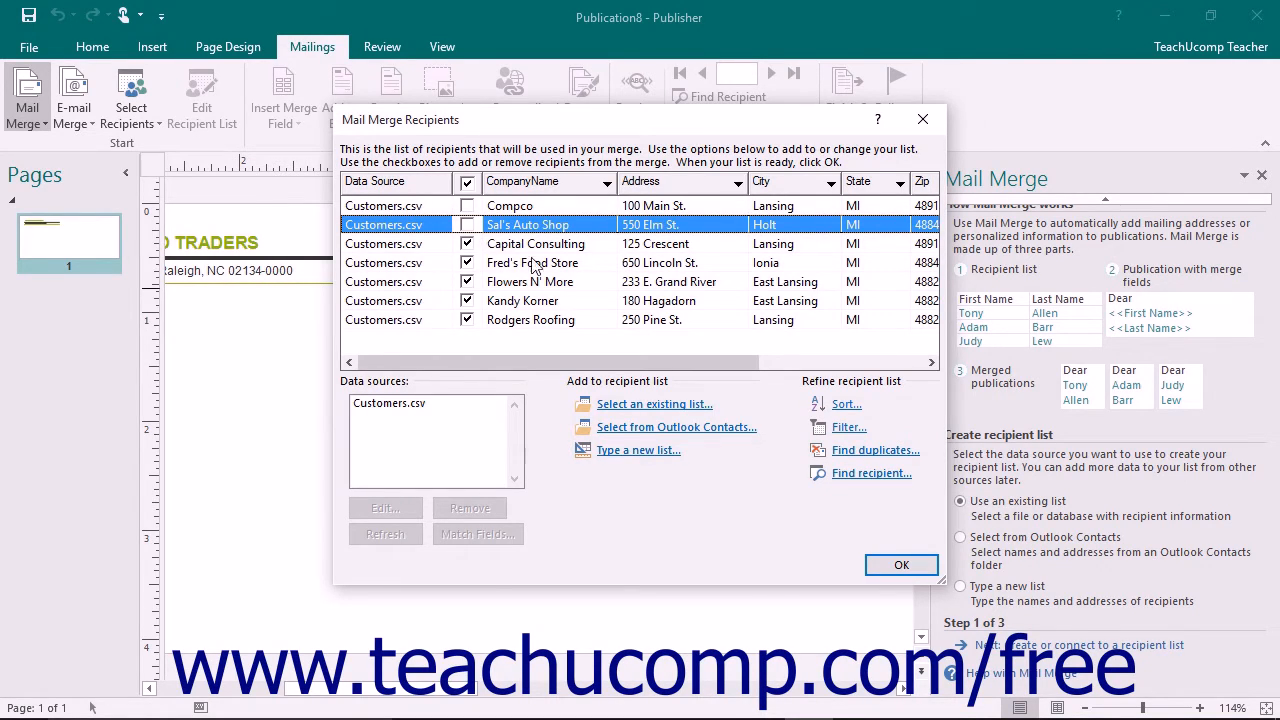
click(886, 568)
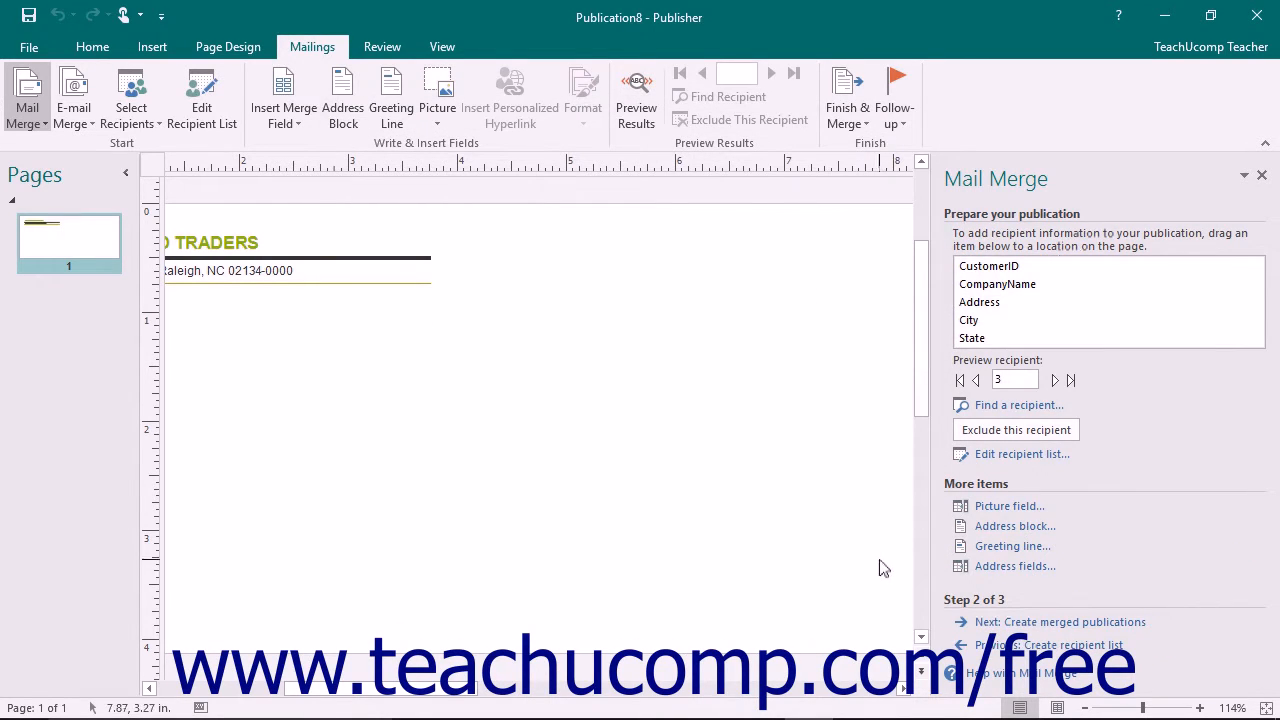
- Cancel the Customers merge, clearing its merge information, and restart the step-by-step mail merge wizard
click(135, 118)
click(155, 216)
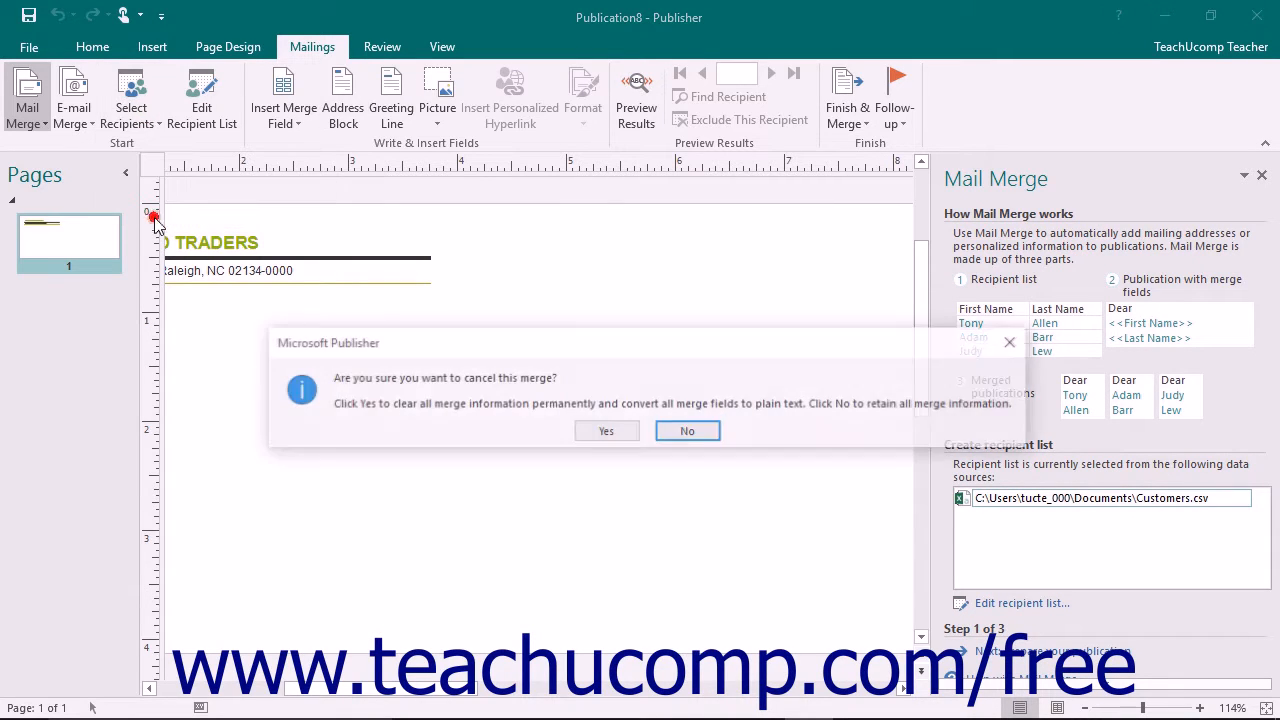
click(603, 434)
click(30, 122)
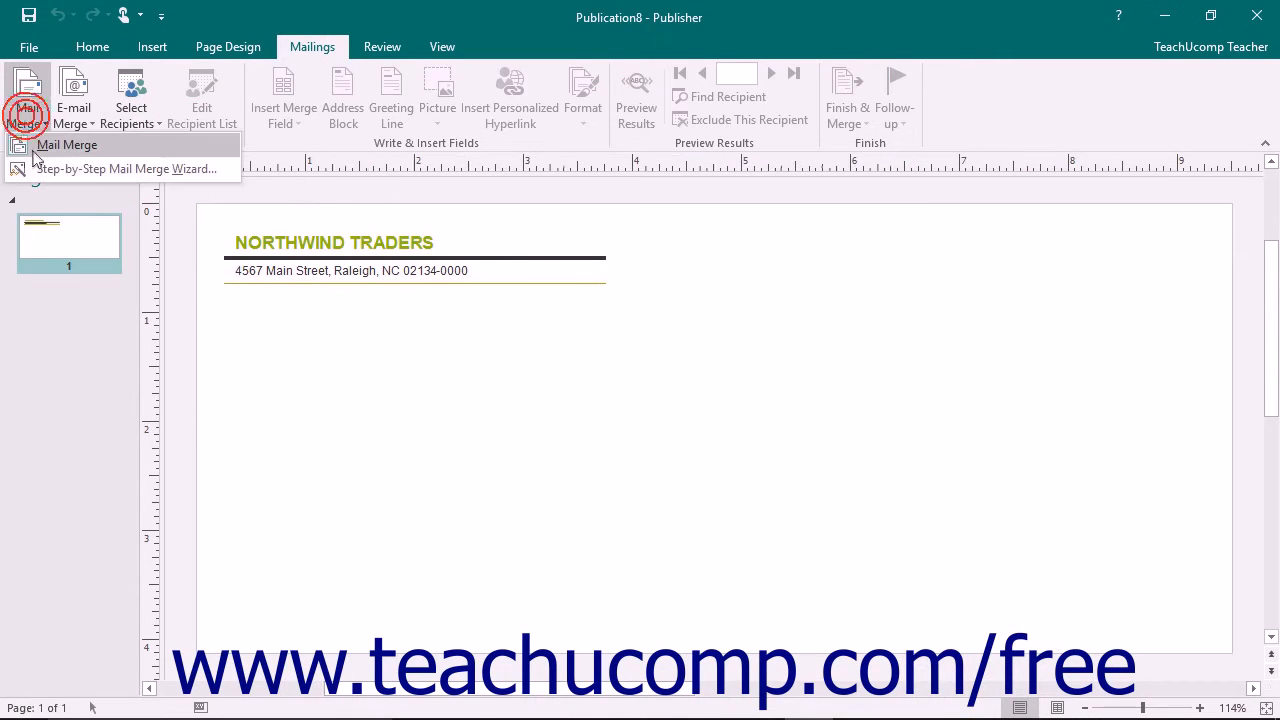
click(16, 168)
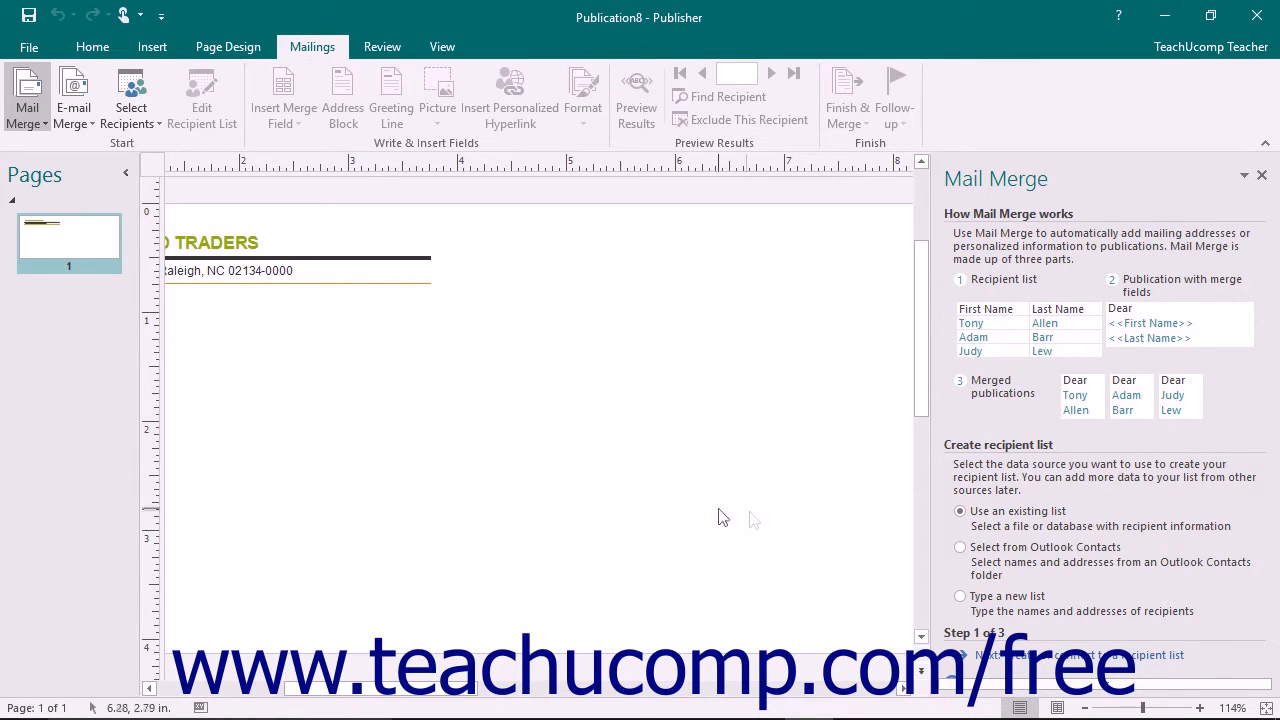
- Load the merge recipients from the Outlook Contacts folder using the offered profile, keeping every contact included
click(962, 518)
click(976, 555)
click(1016, 657)
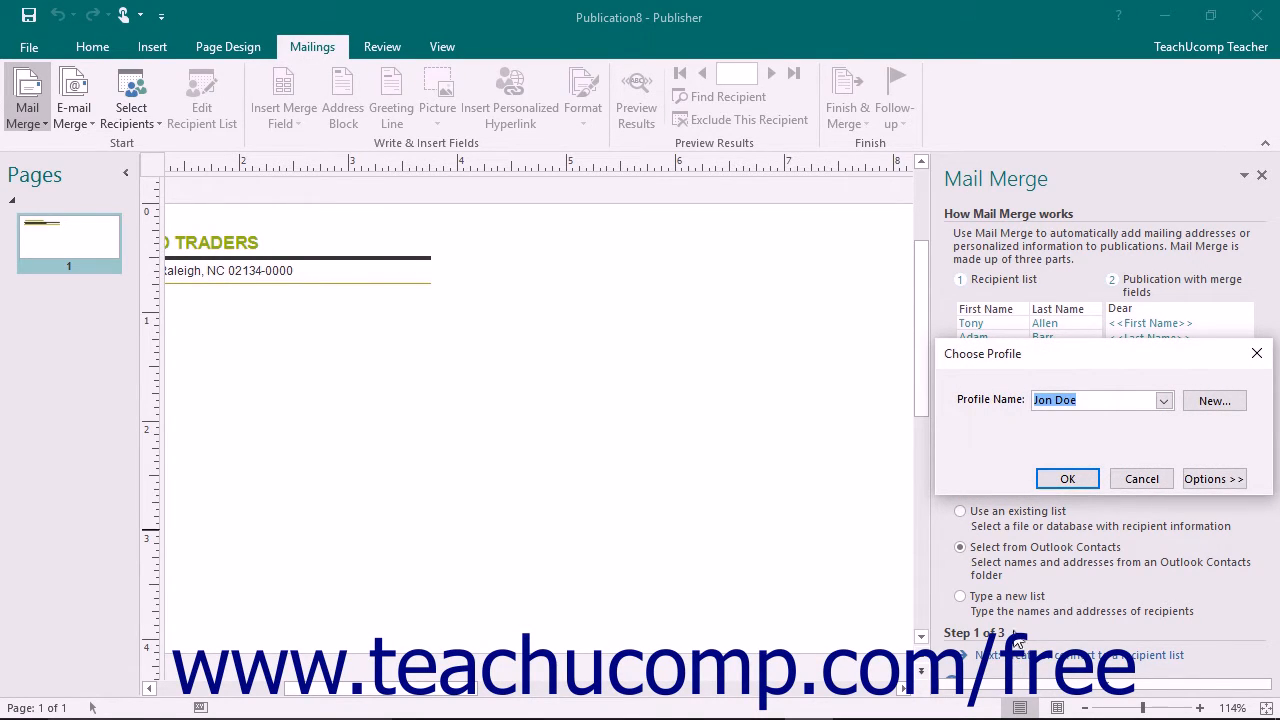
click(1067, 480)
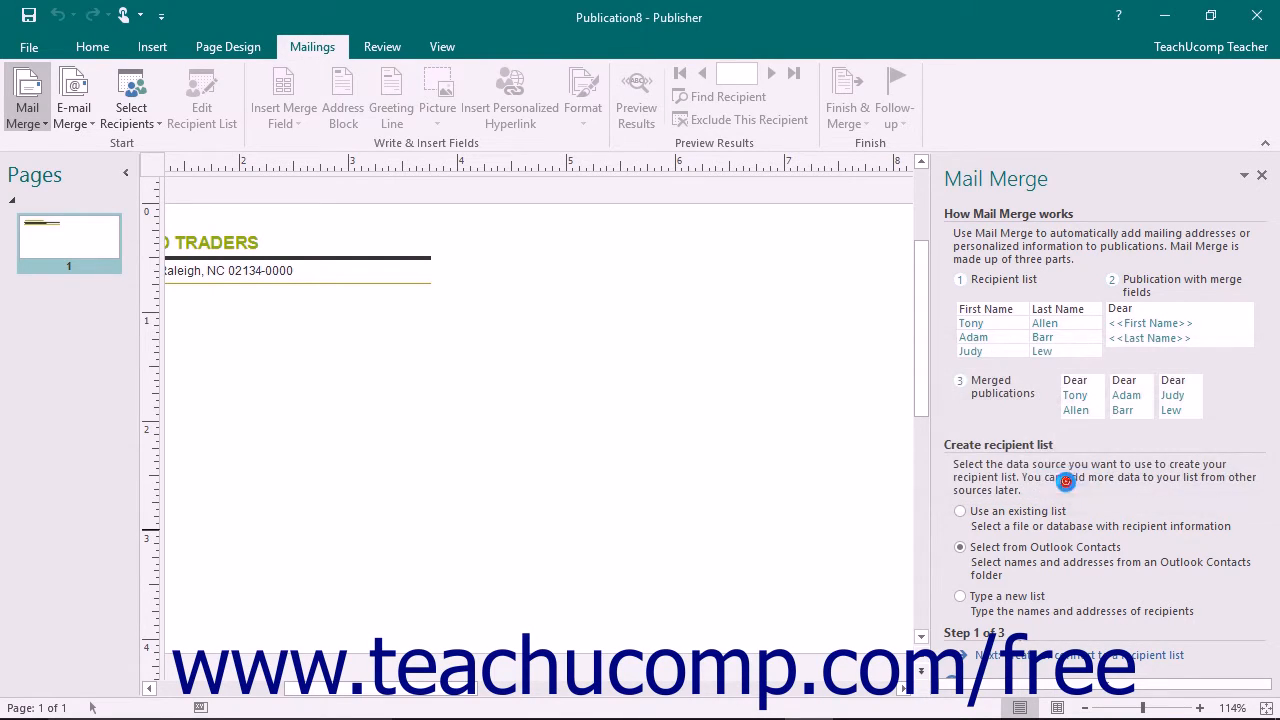
click(440, 304)
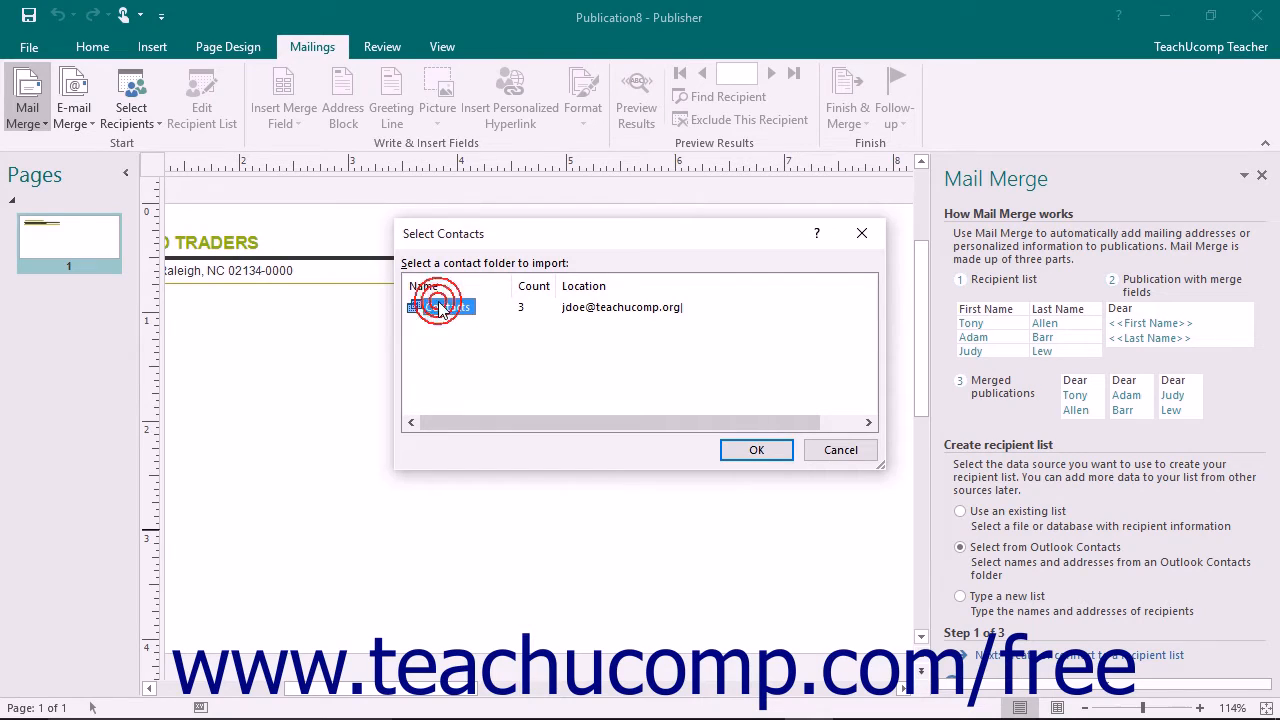
click(735, 451)
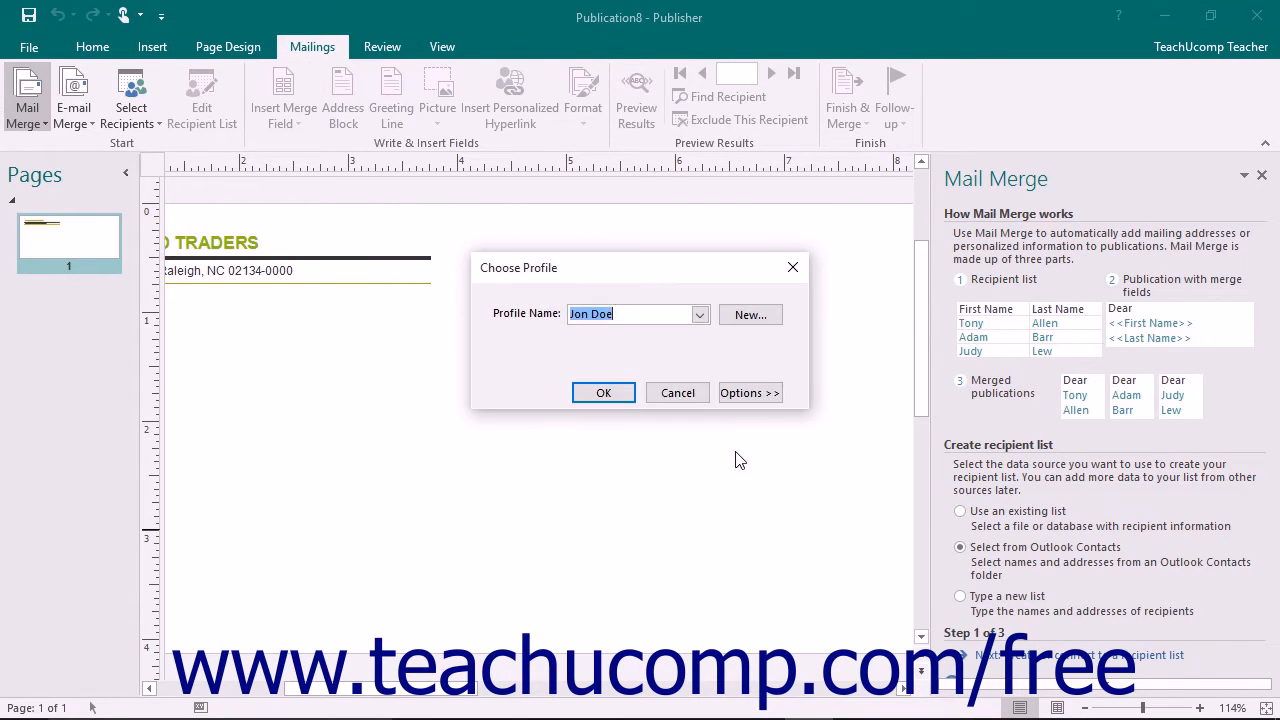
click(587, 390)
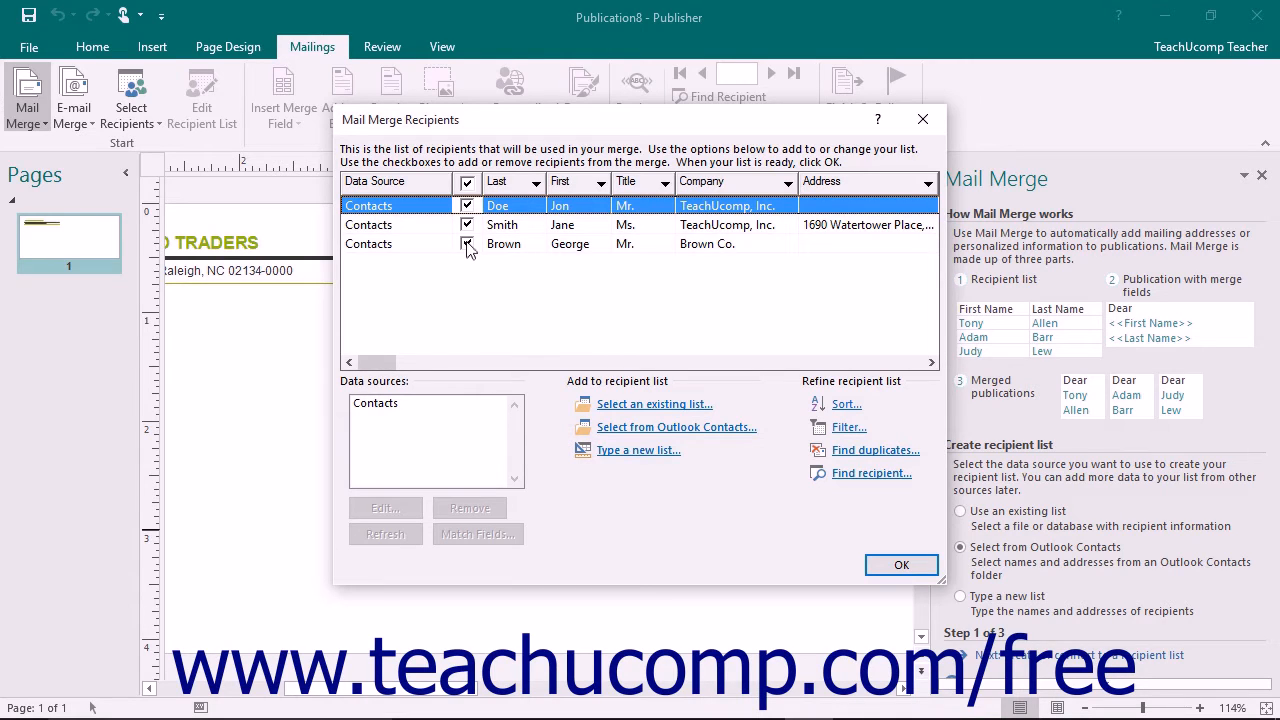
click(901, 567)
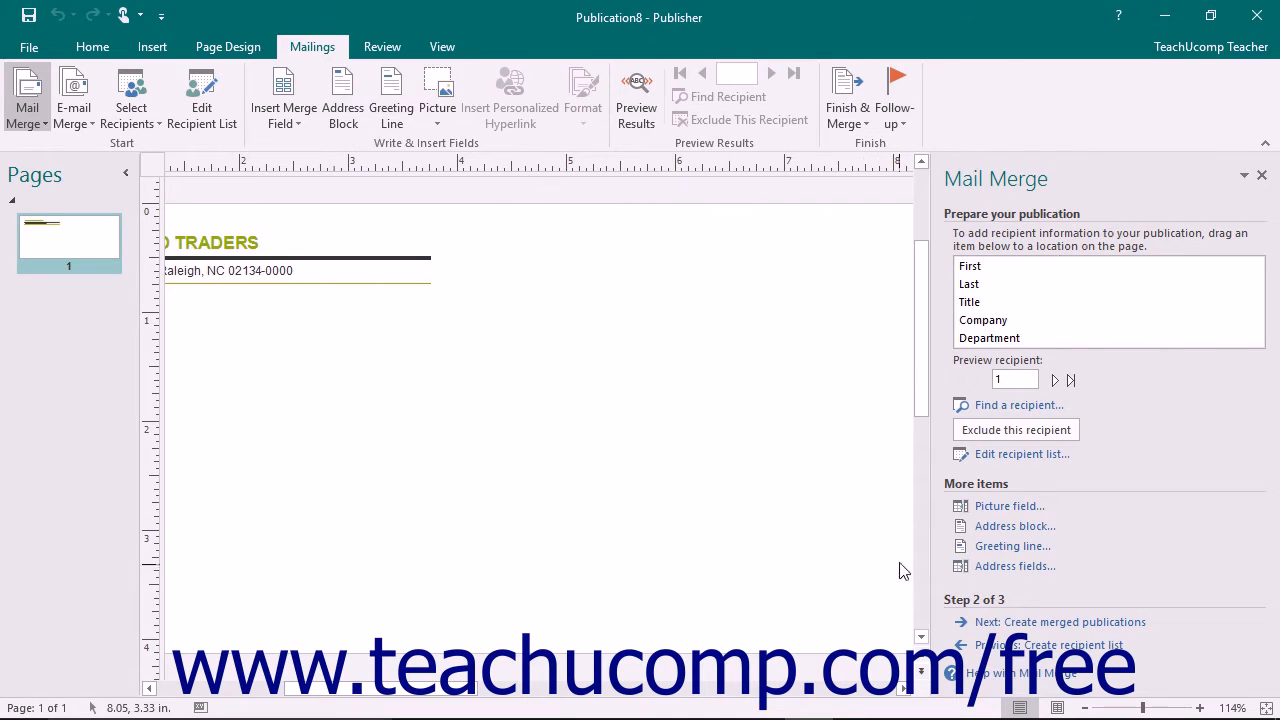
- Cancel the Outlook Contacts merge and start the step-by-step mail merge wizard again
click(131, 108)
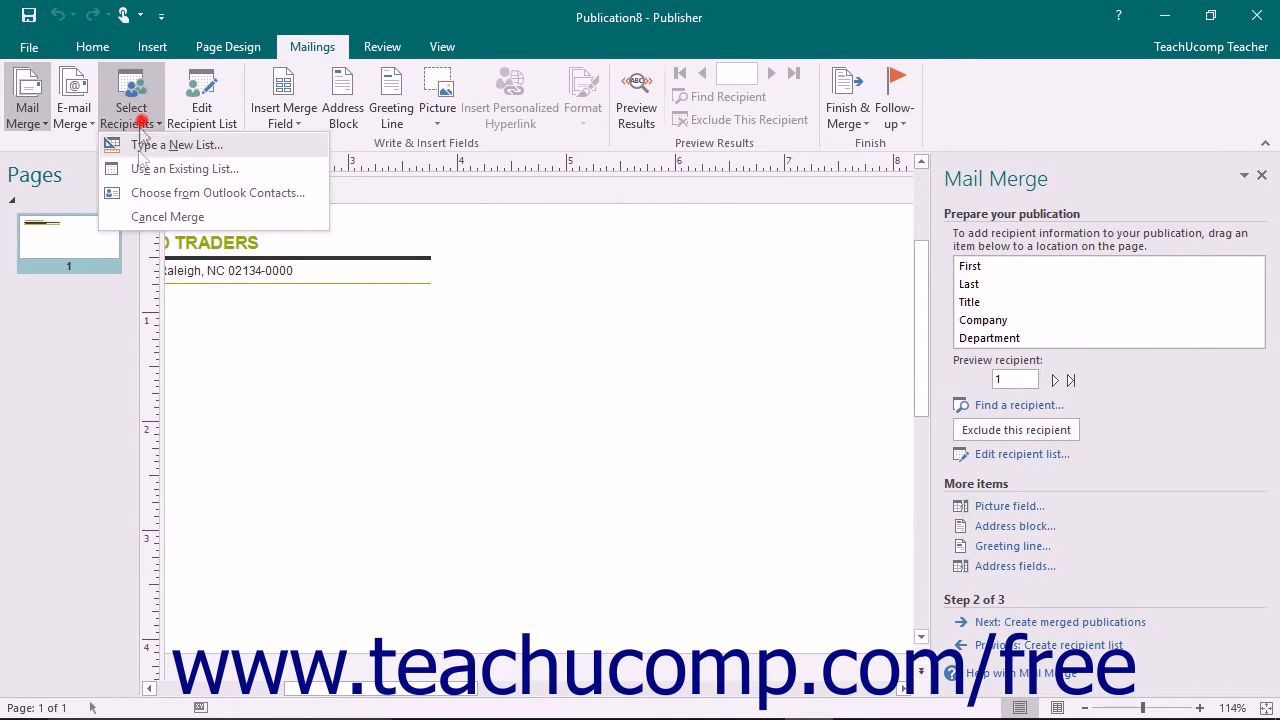
click(146, 214)
click(595, 431)
click(33, 124)
click(62, 168)
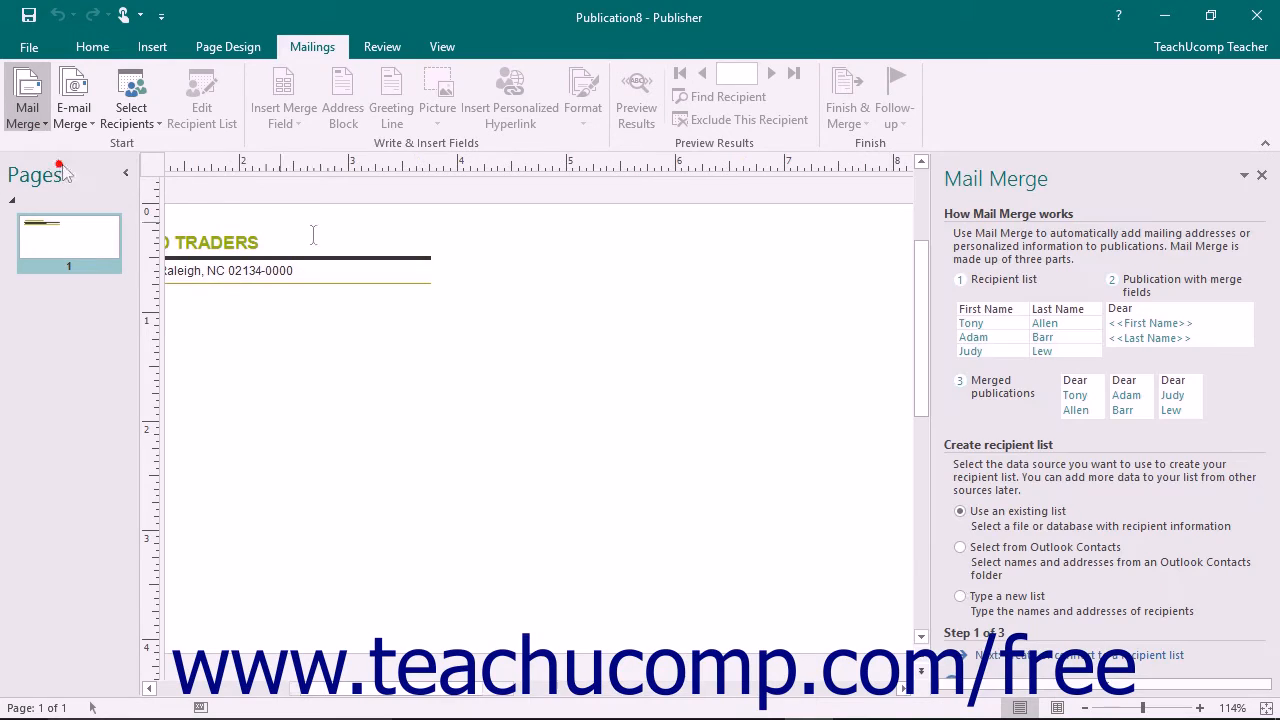
- Open a blank address list for typing new recipients, review its columns and cancel it
click(960, 596)
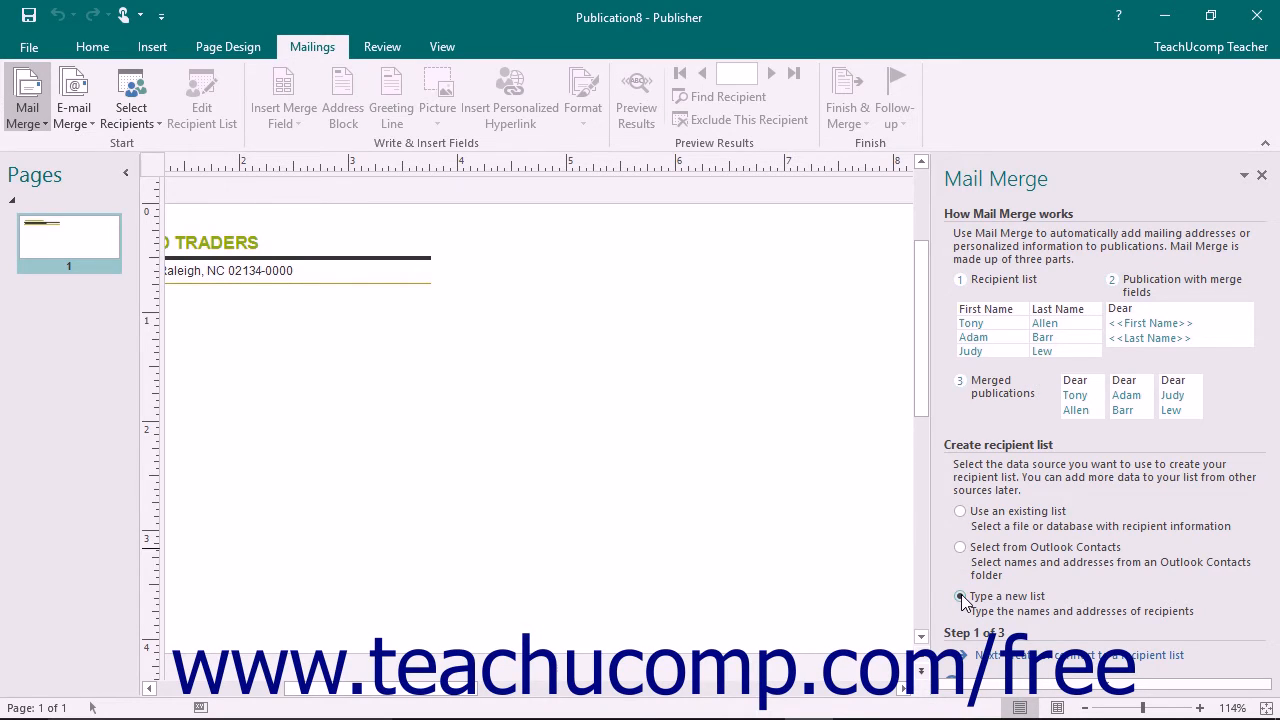
click(1043, 662)
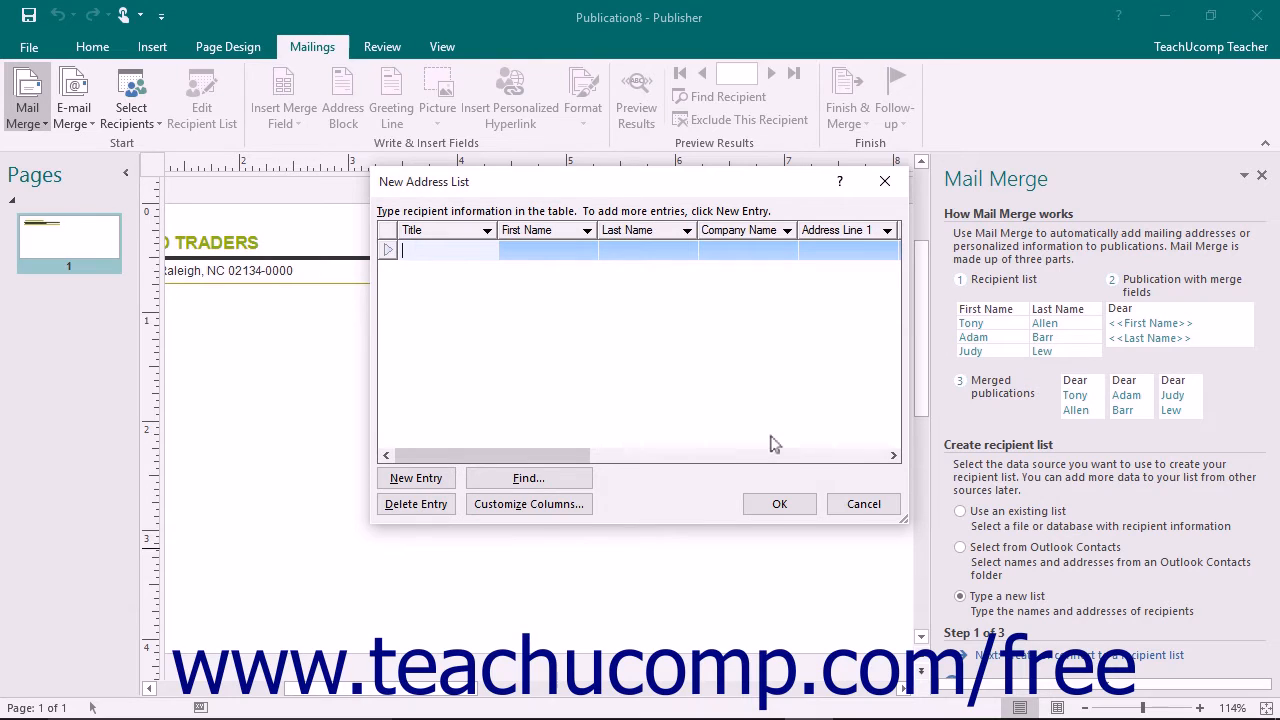
click(864, 504)
- Use the existing Customers CSV file from Documents as the comma-separated recipient list and accept all its recipients
click(960, 511)
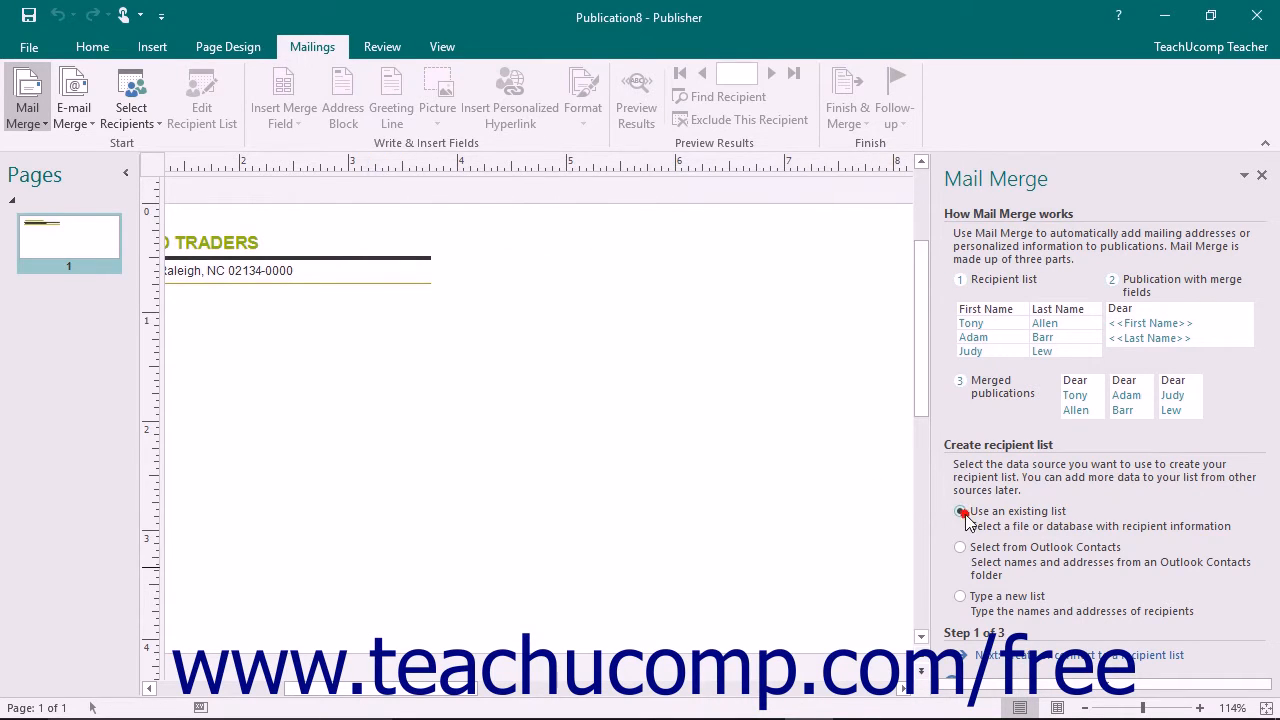
click(1034, 652)
click(118, 215)
scroll(257, 214, up, 3)
double_click(262, 214)
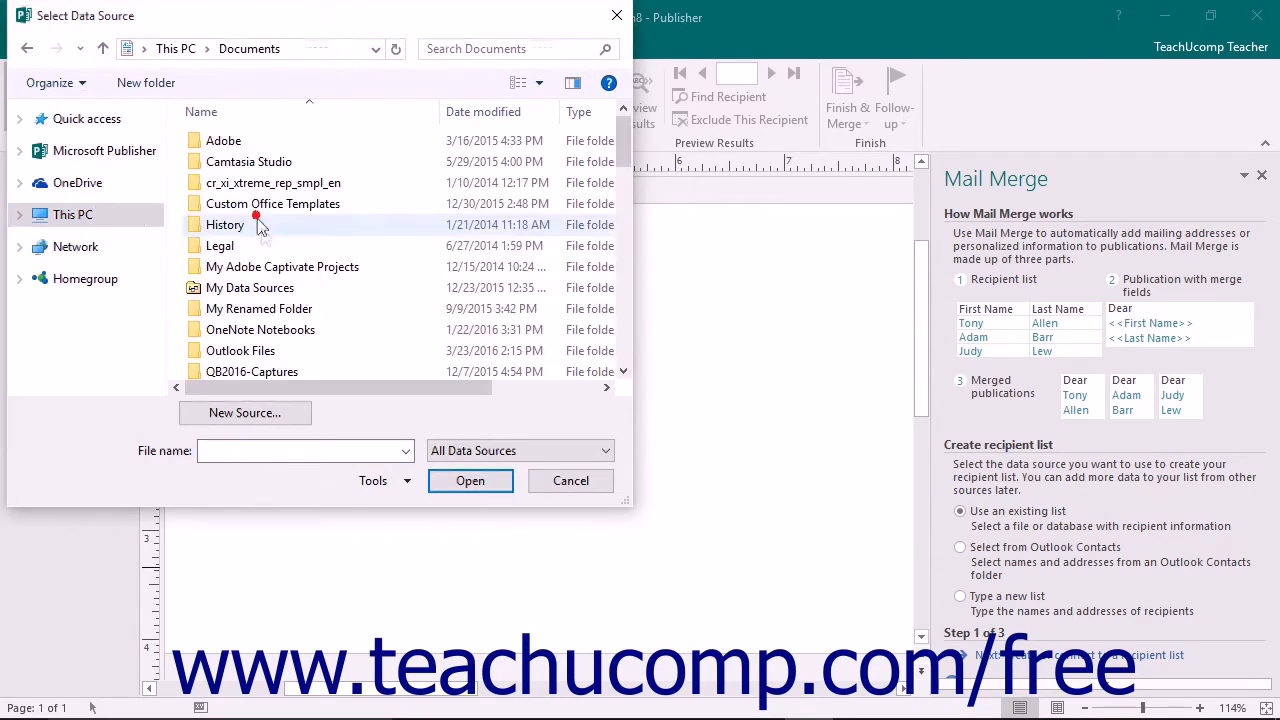
scroll(268, 306, down, 5)
click(268, 306)
click(470, 480)
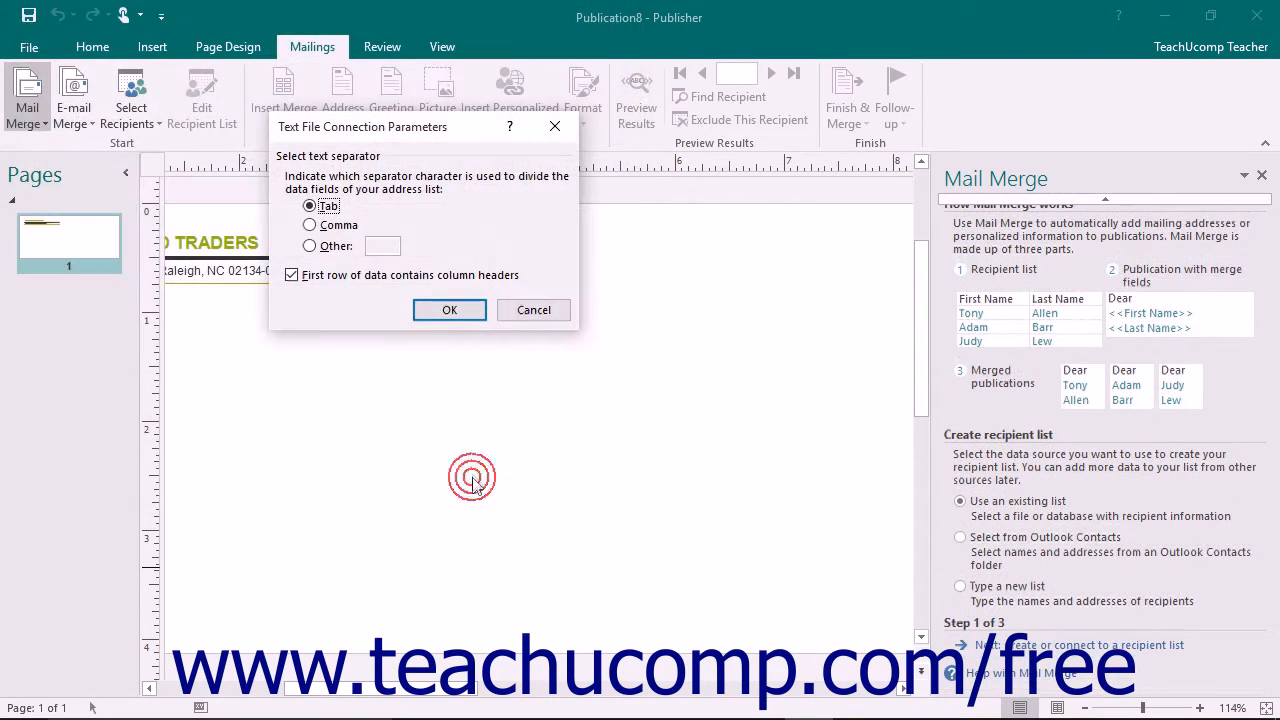
click(320, 225)
click(440, 311)
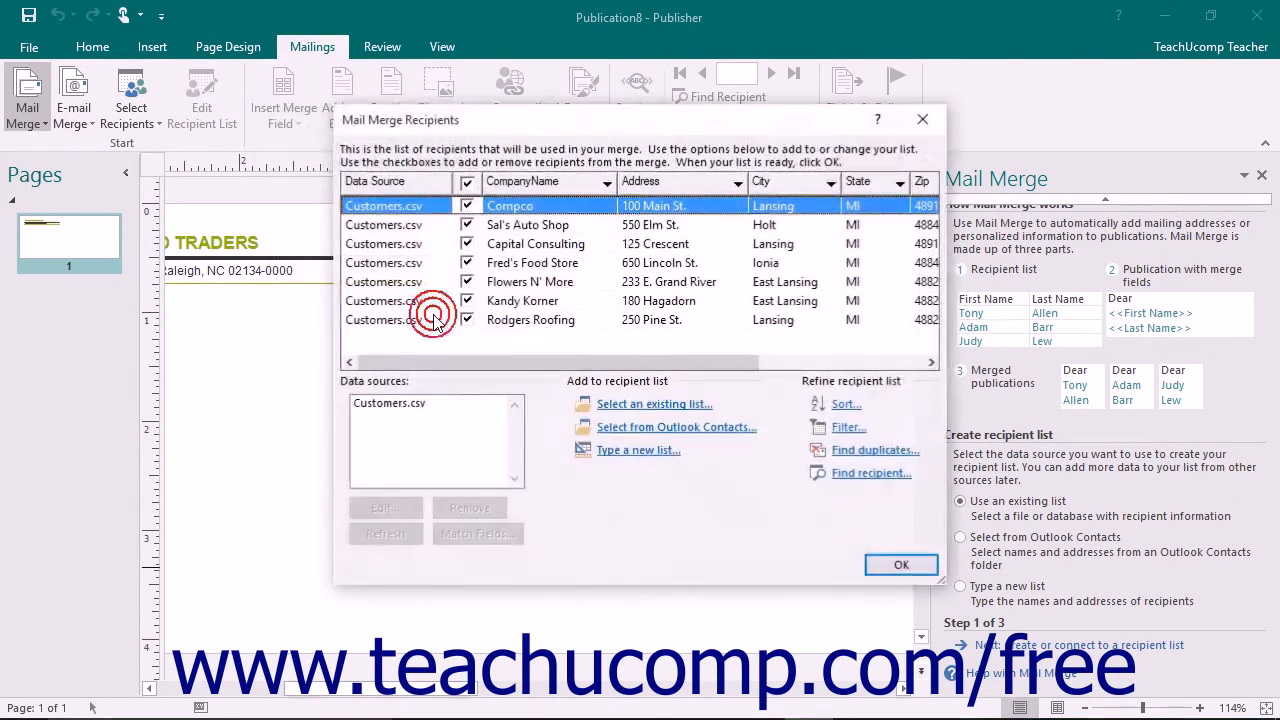
click(887, 566)
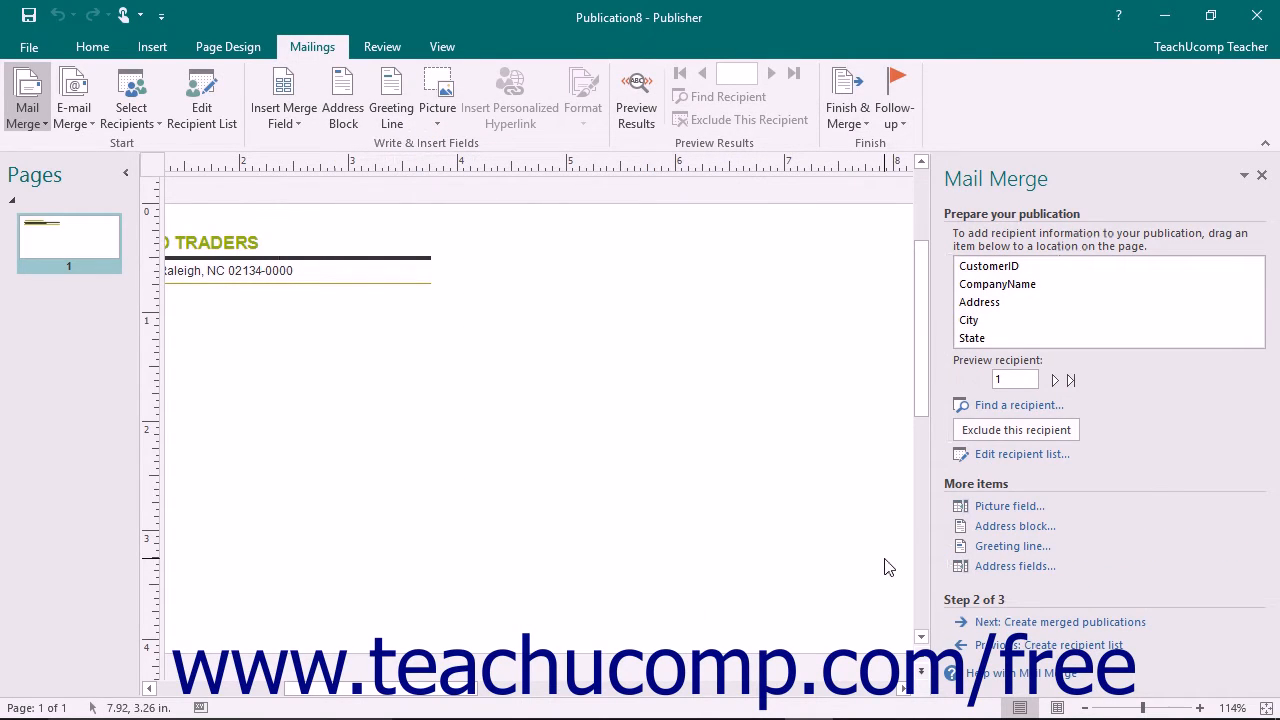
- Place the CompanyName merge field on the envelope at about 4.13, 2.25 in and add the Address field on the line below
click(353, 258)
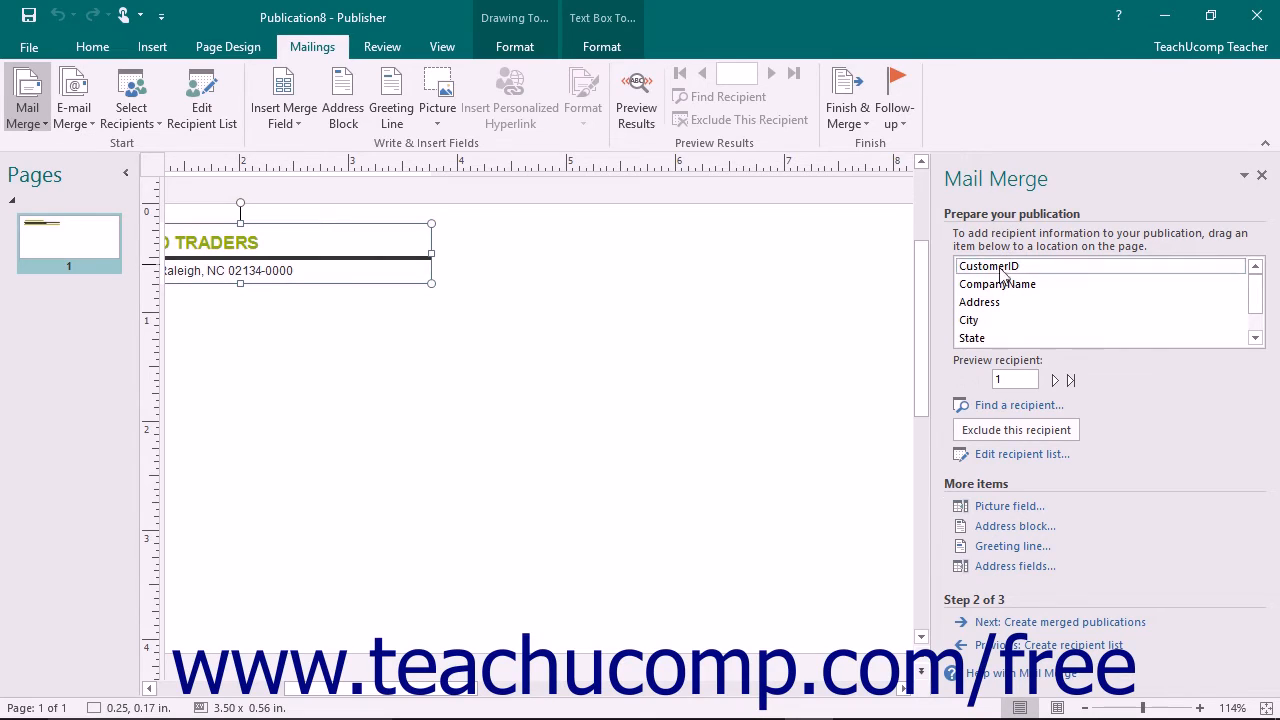
drag(1000, 284, 472, 449)
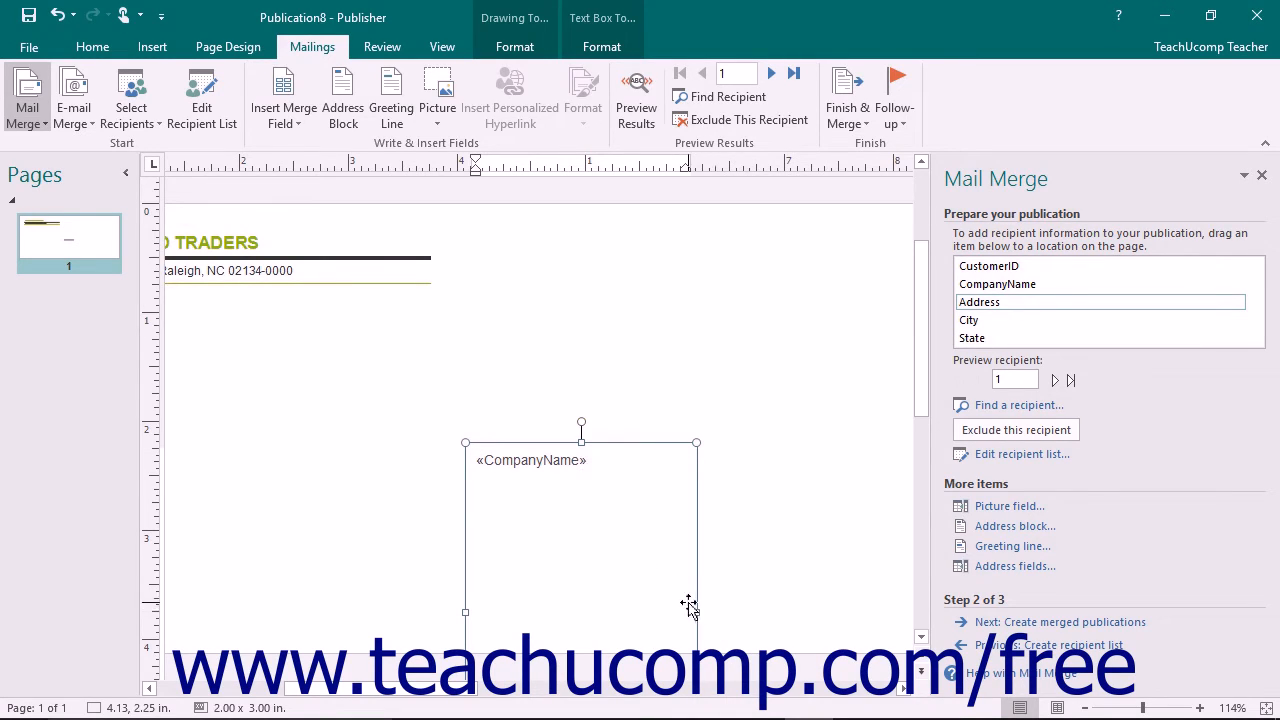
key(Return)
click(1020, 306)
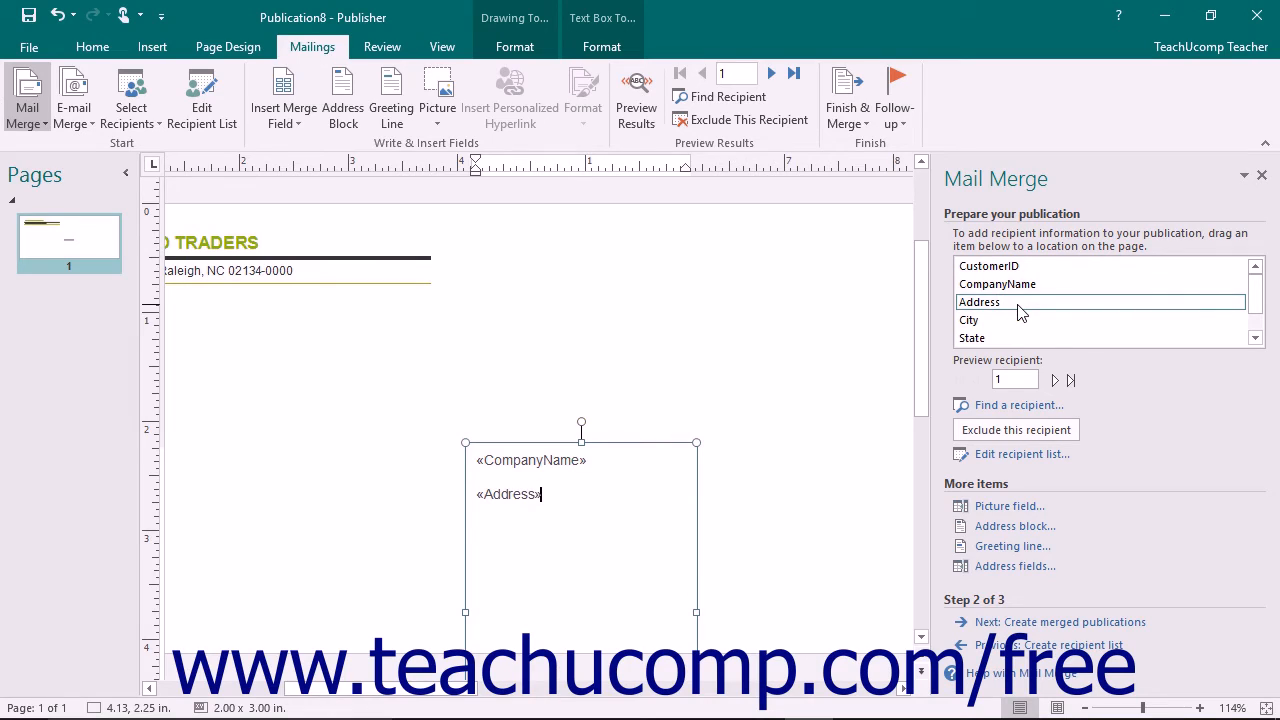
- Add a third line holding the City, State and Zip merge fields, with a comma after City
key(Return)
click(1000, 322)
text(,)
click(971, 339)
click(1255, 338)
click(1088, 338)
- Widen and shorten the address text box to about 3.85 x 1.27 in
drag(696, 612, 898, 590)
drag(917, 393, 924, 452)
drag(682, 640, 682, 461)
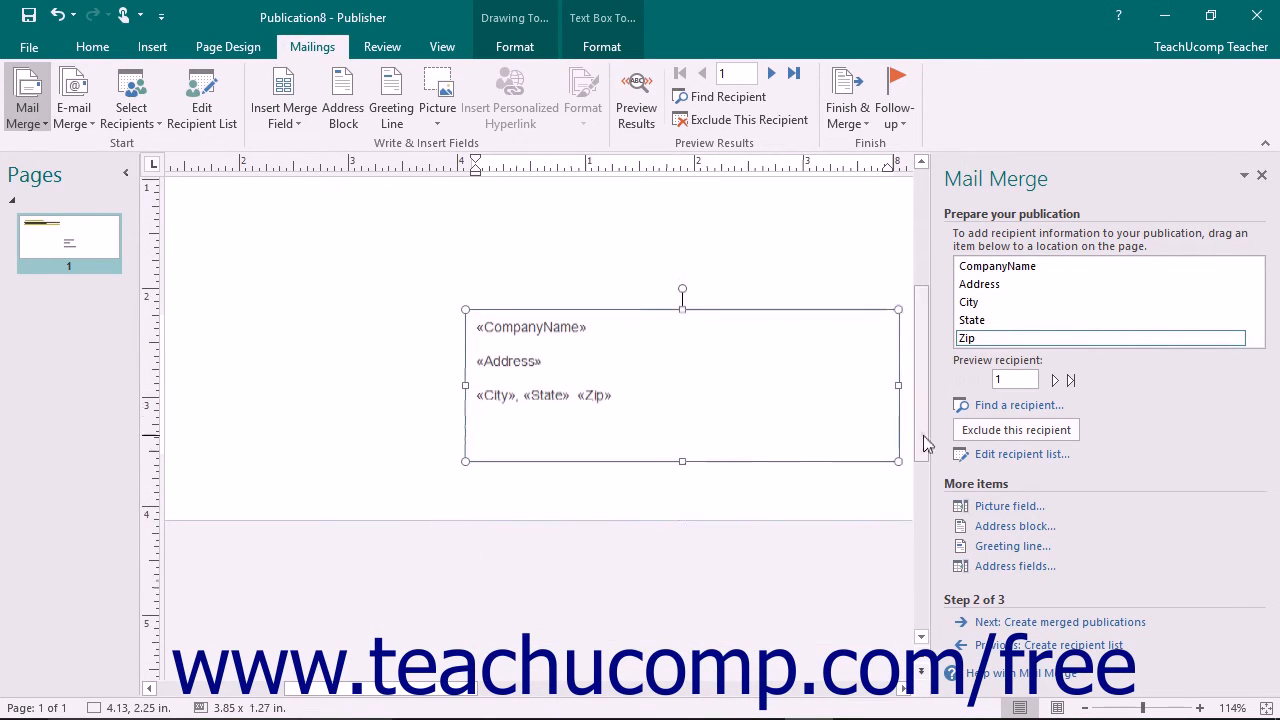
- Look at the options for inserting an address block and a picture field, cancelling both
scroll(920, 434, up, 3)
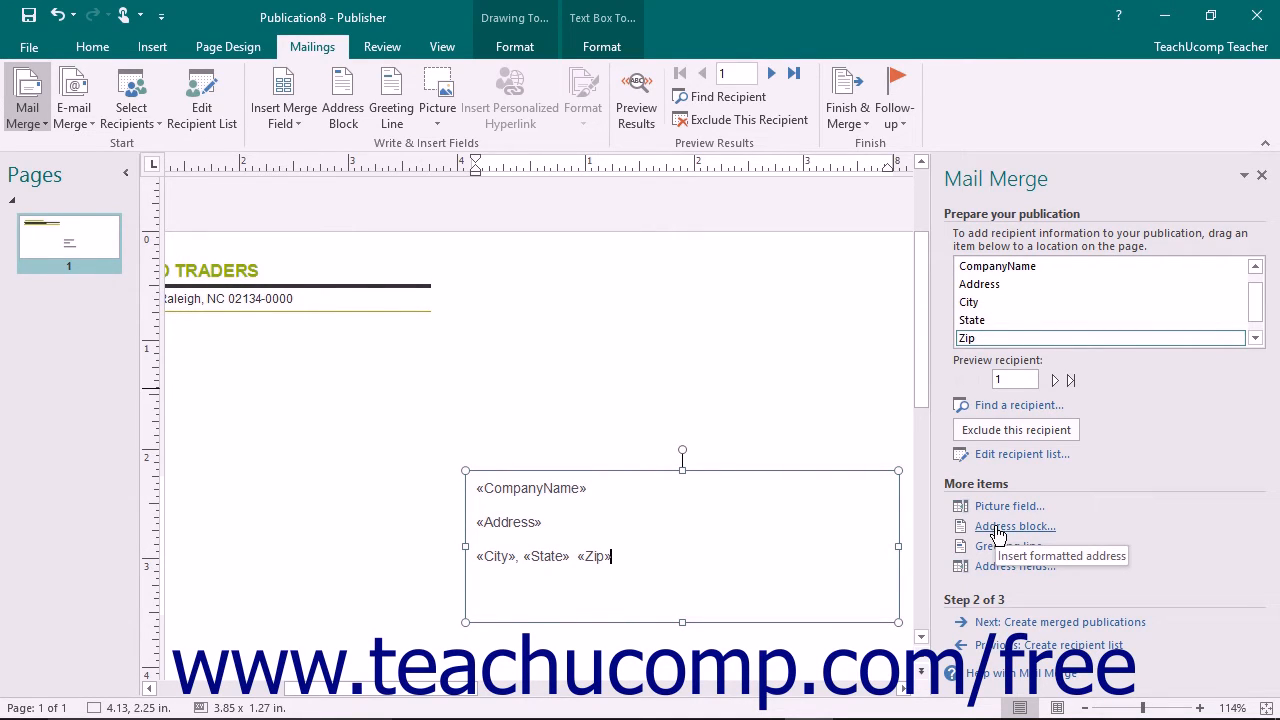
click(997, 530)
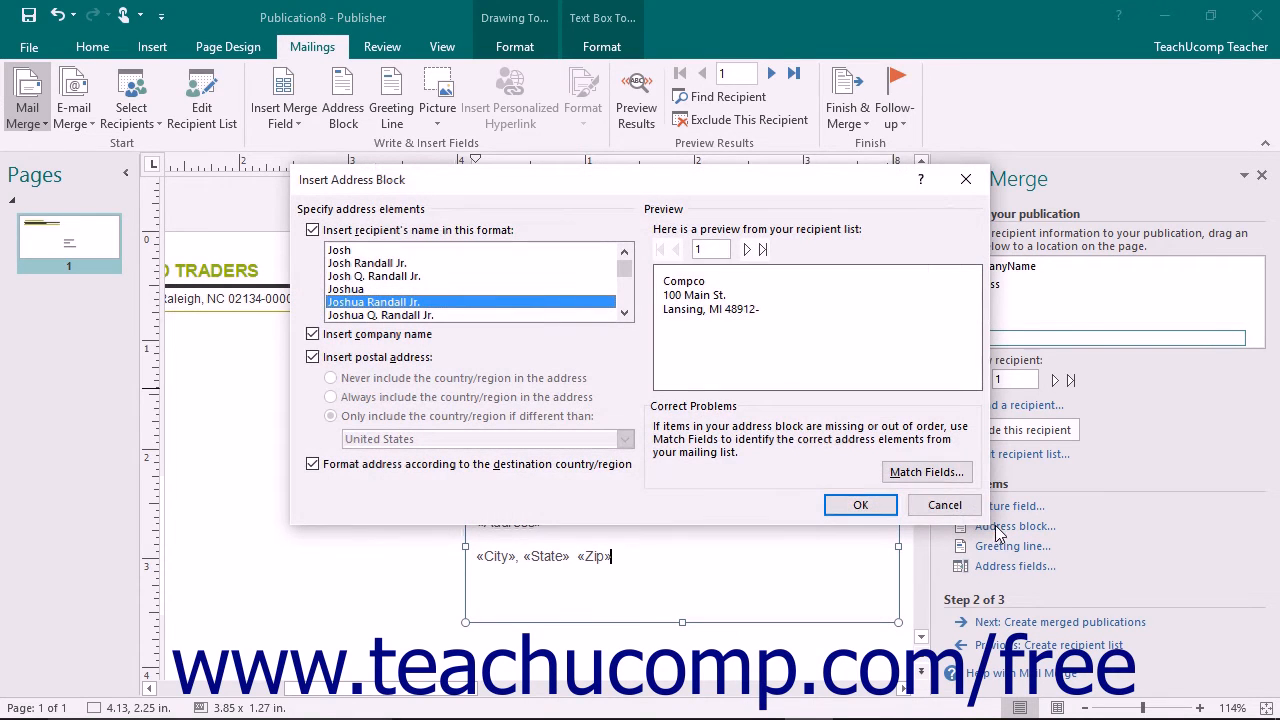
click(928, 505)
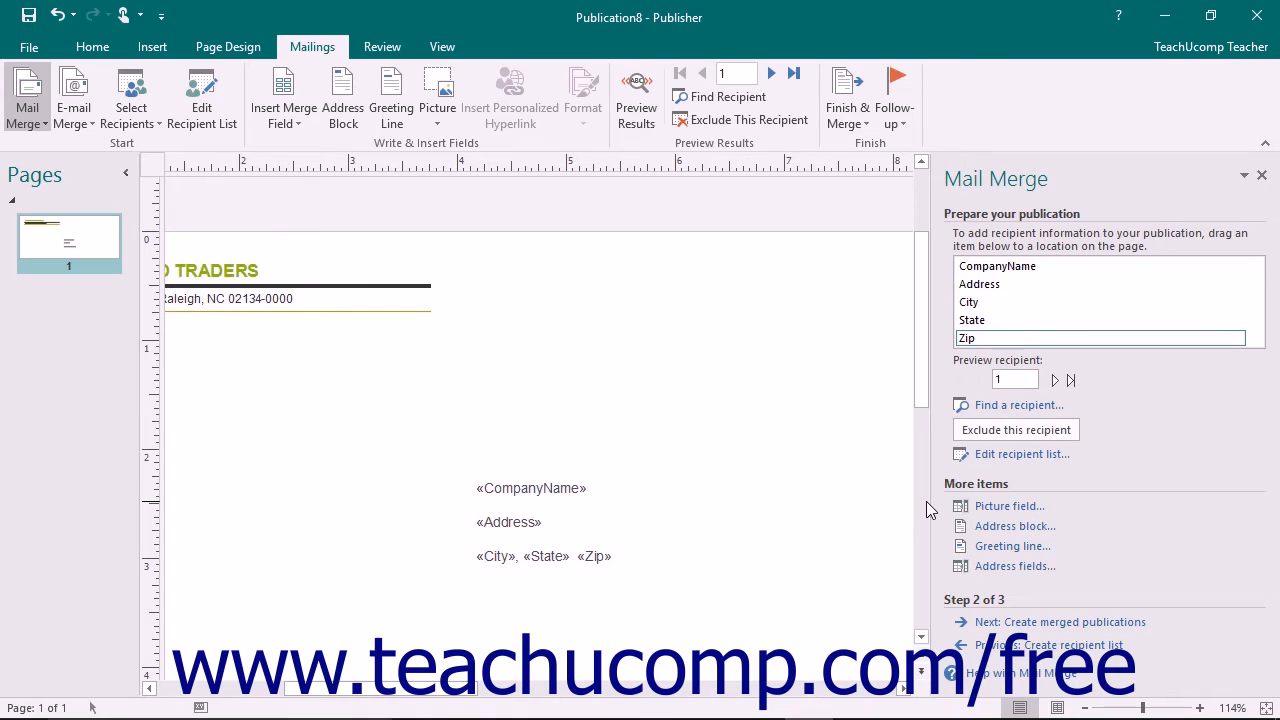
click(990, 512)
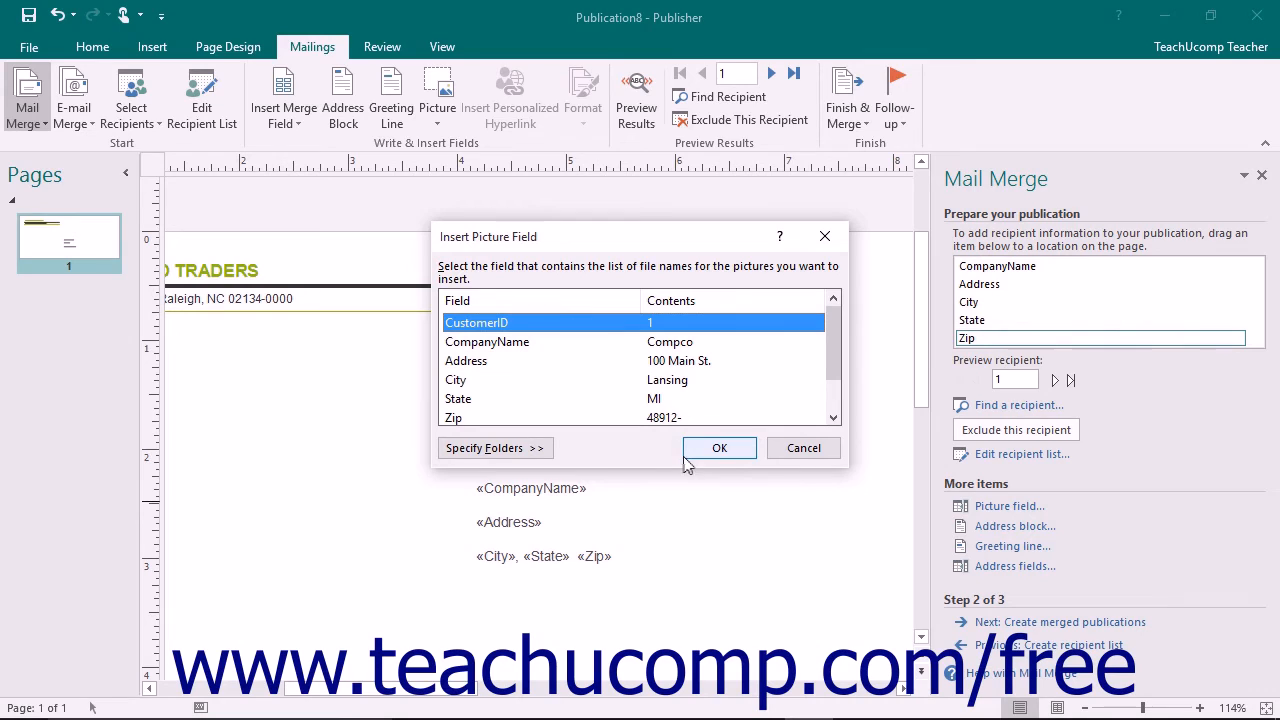
click(789, 451)
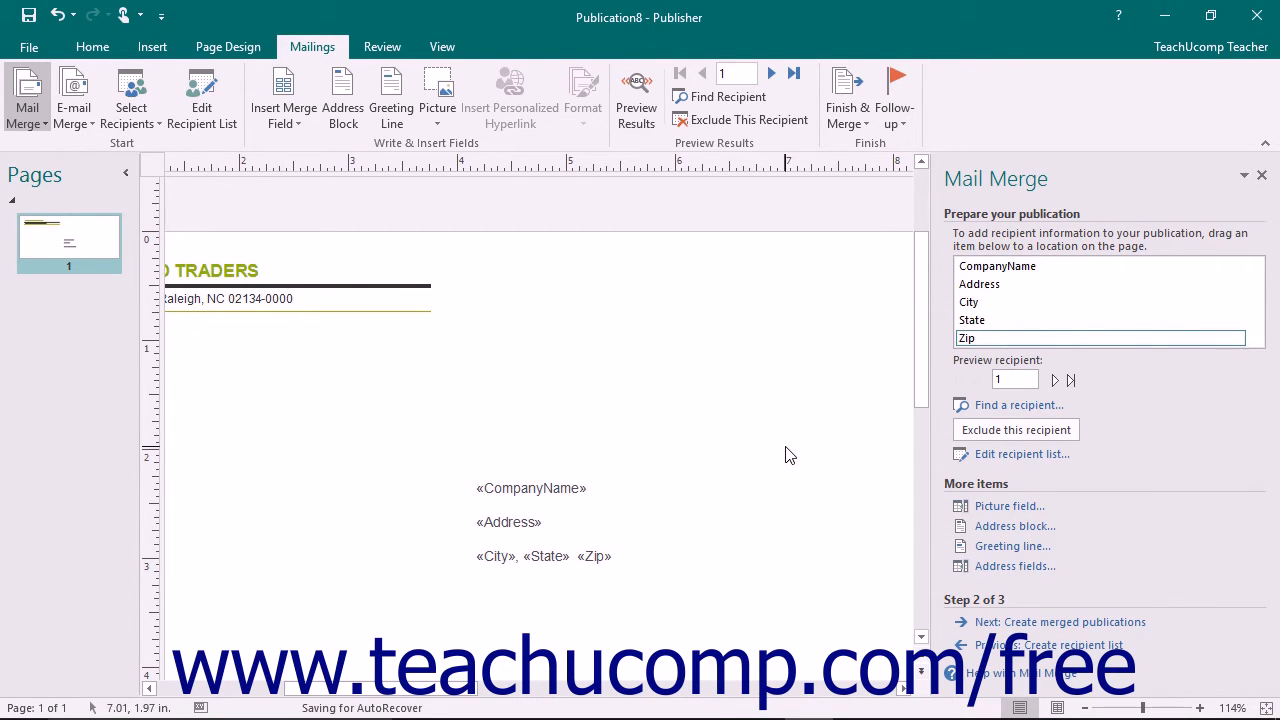
- Examine the address block elements, switching the recipient's name off and back on, and cancel without inserting the block
click(1015, 528)
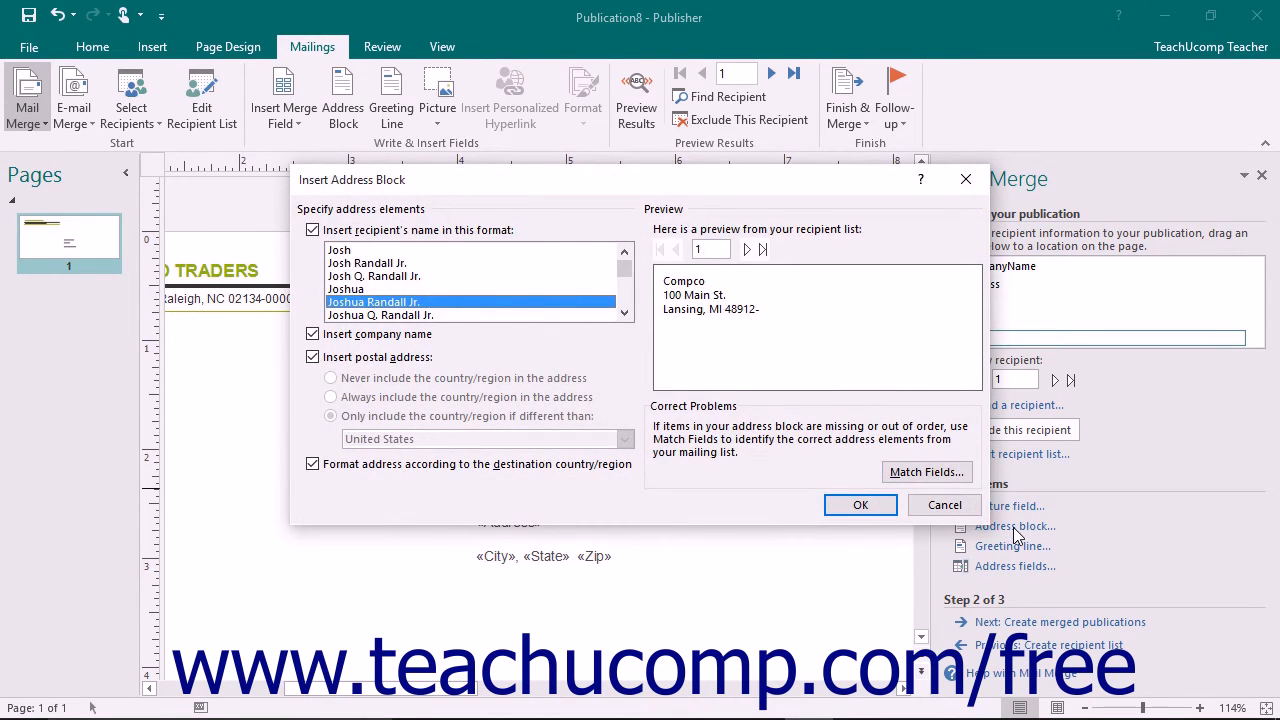
click(314, 231)
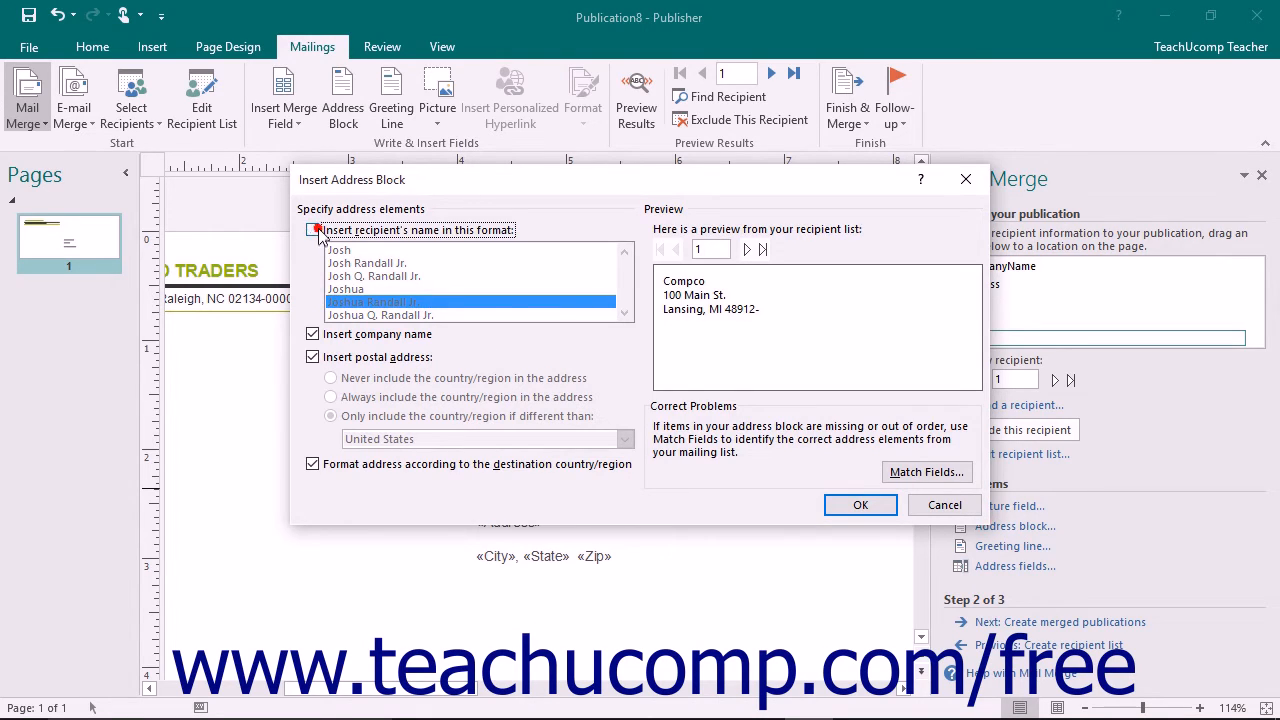
click(314, 231)
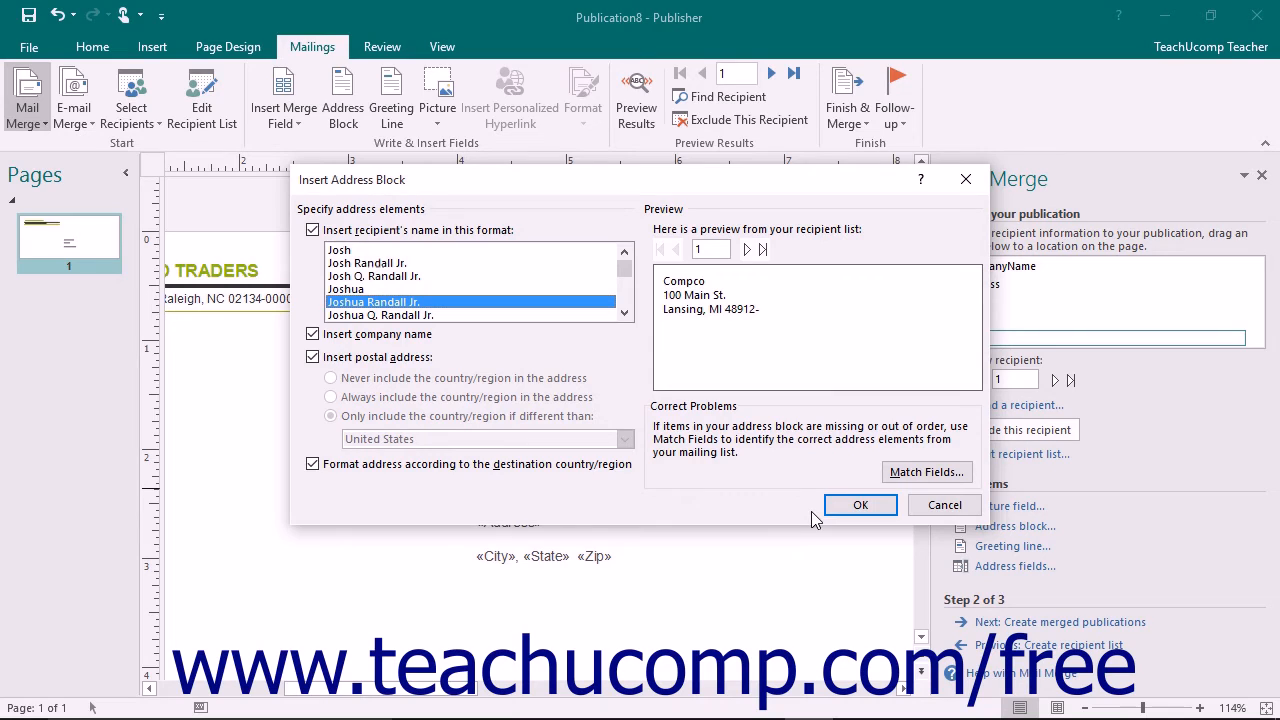
click(937, 507)
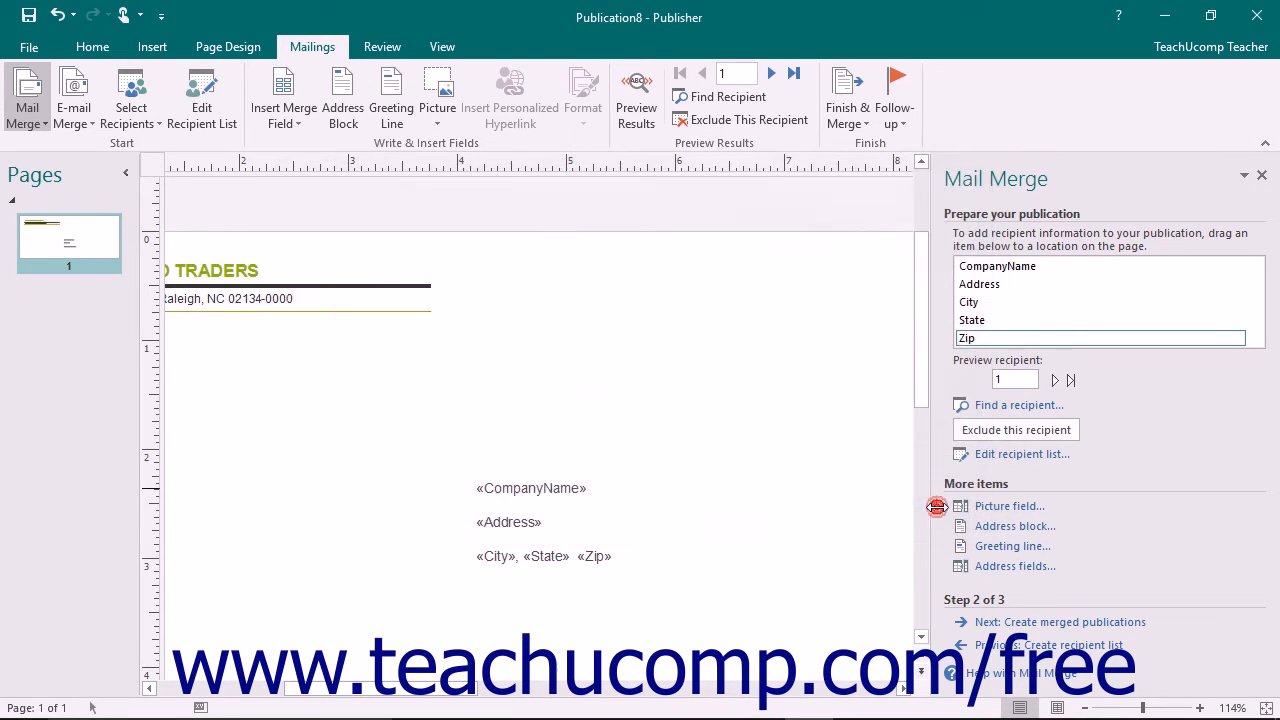
- Examine the greeting line's salutation choices and cancel without inserting a greeting line
click(988, 548)
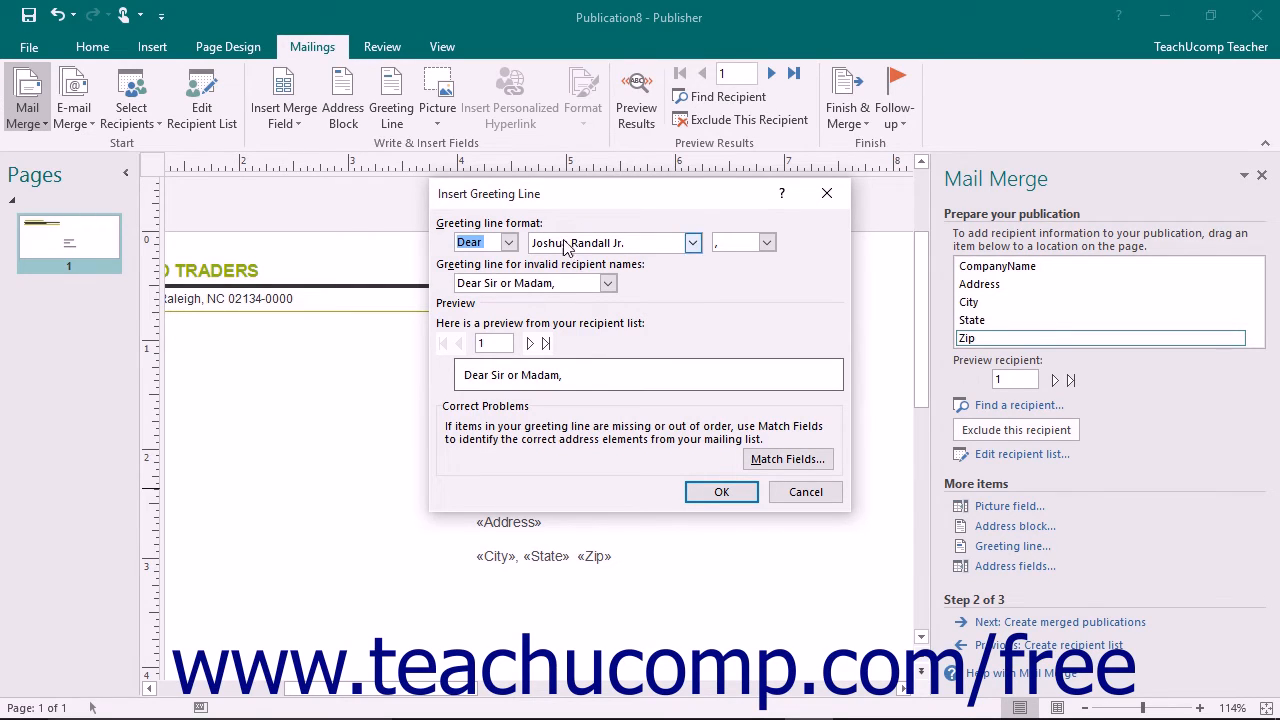
click(508, 242)
click(508, 242)
click(782, 493)
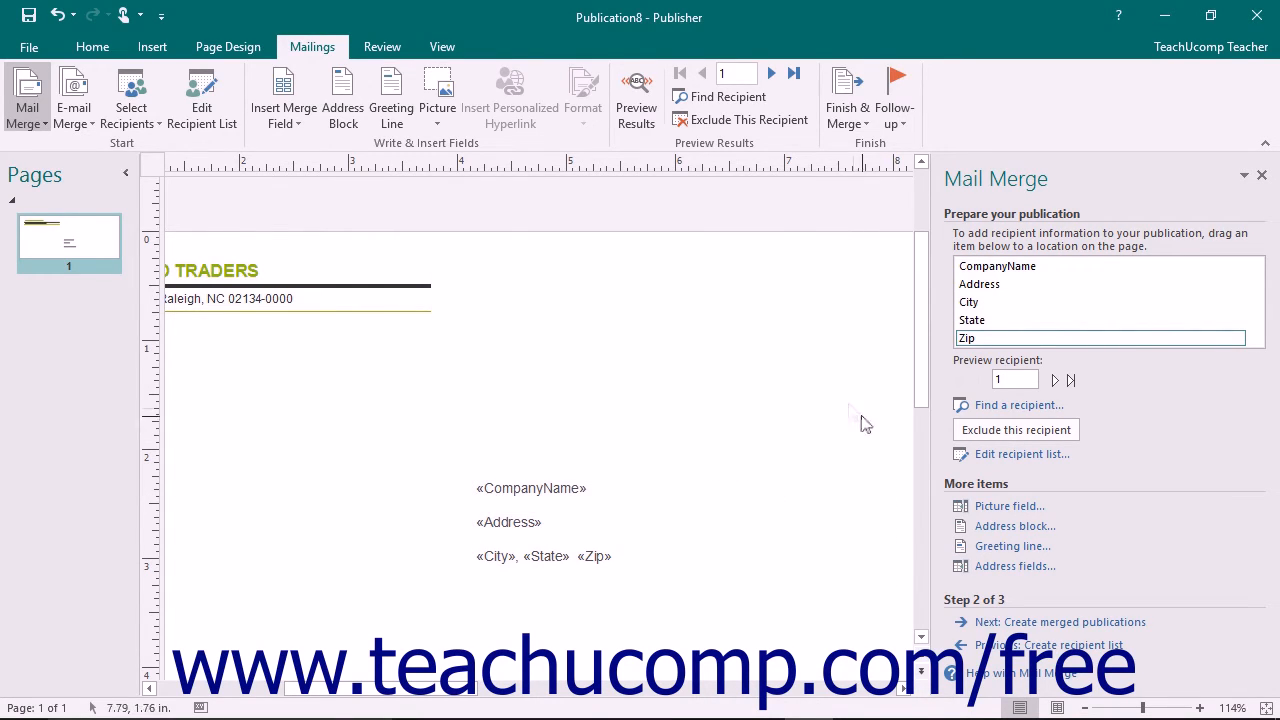
- Preview the merged envelope, browse forward to the last recipient and back to record 3, and turn the preview off
click(636, 118)
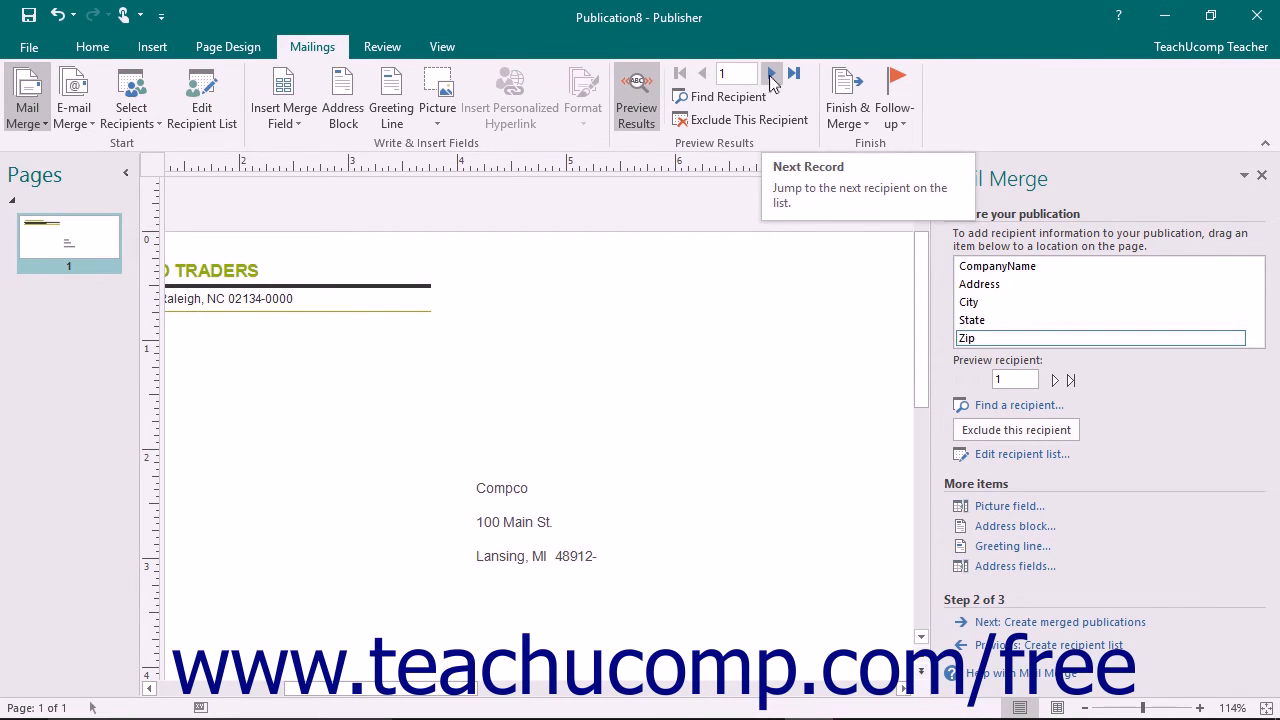
click(772, 78)
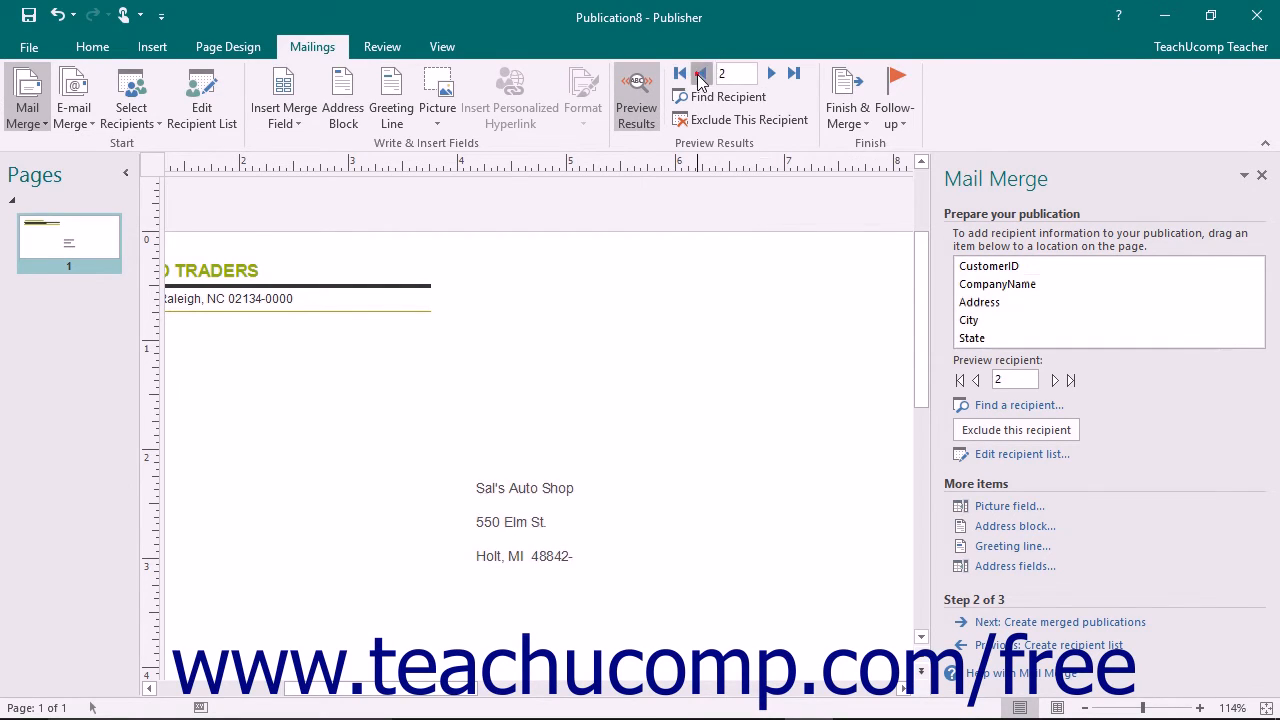
click(701, 76)
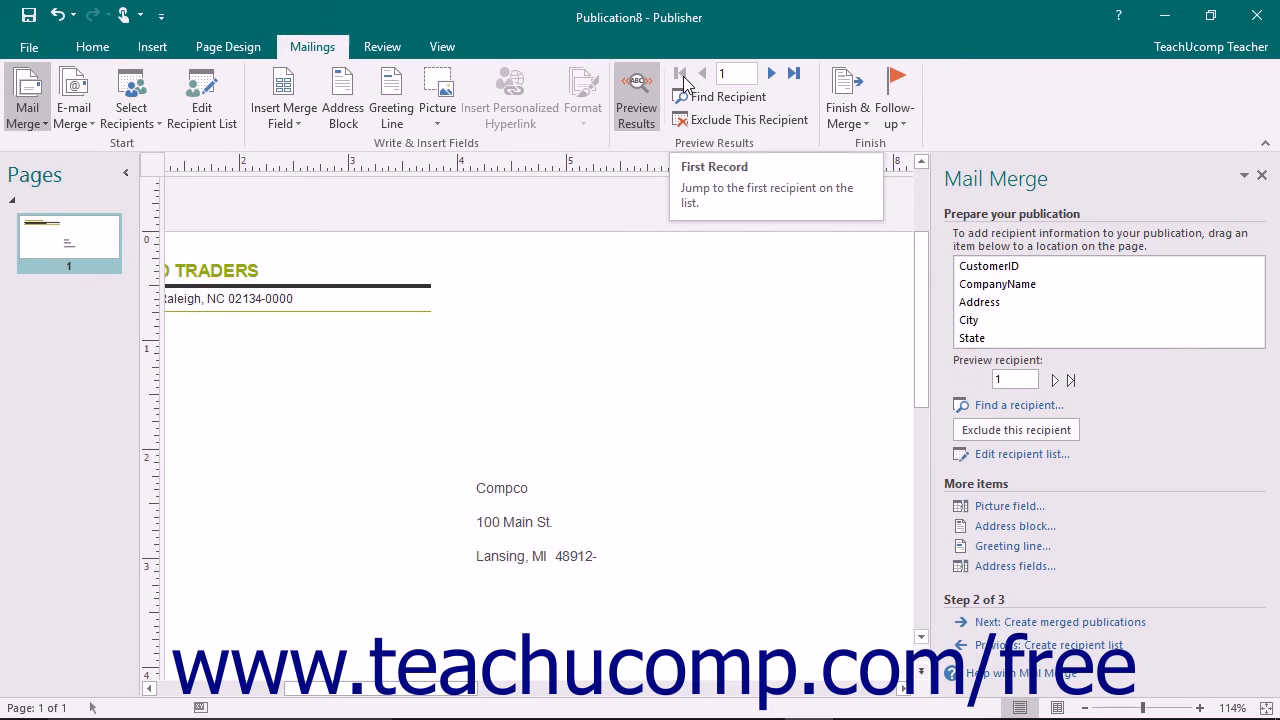
click(732, 74)
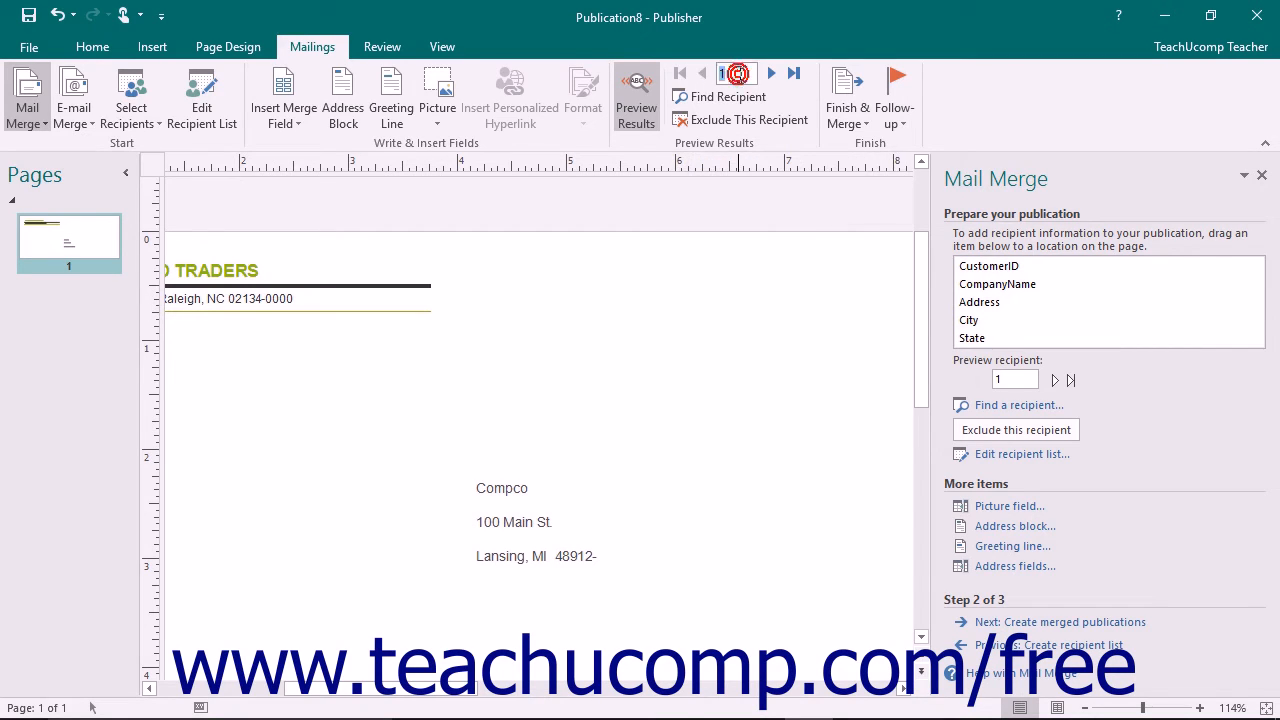
click(769, 75)
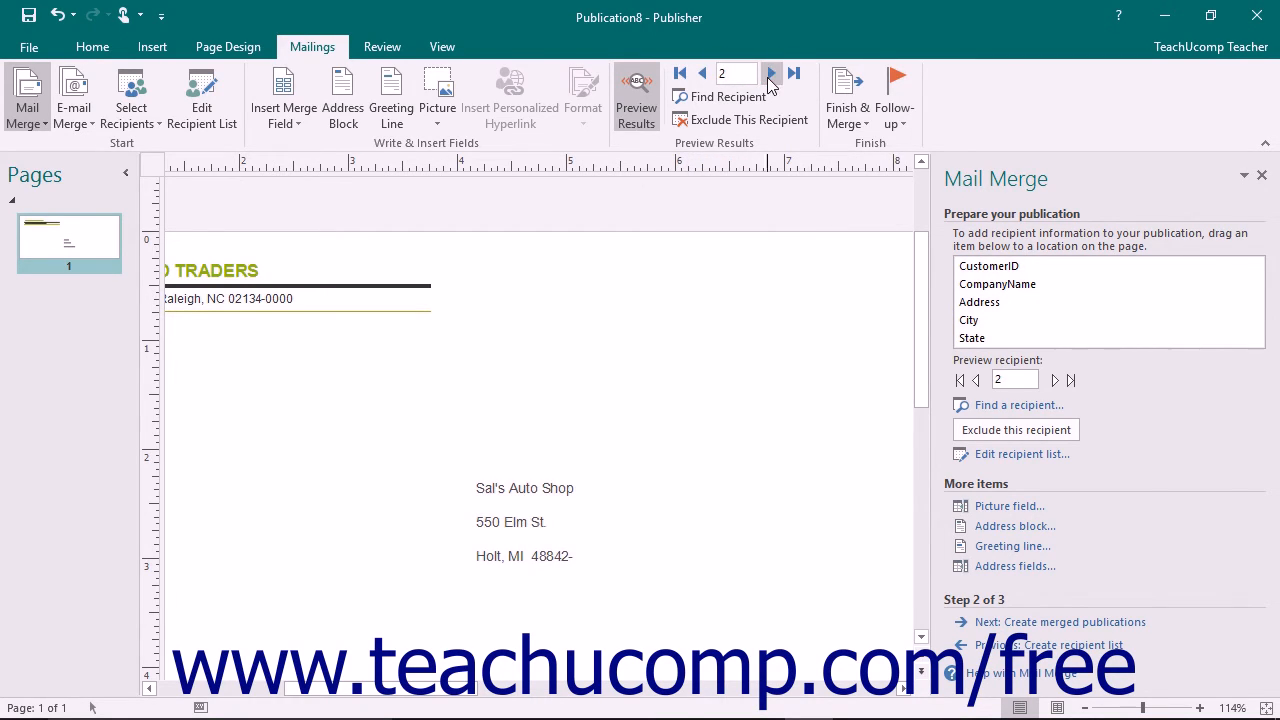
click(795, 74)
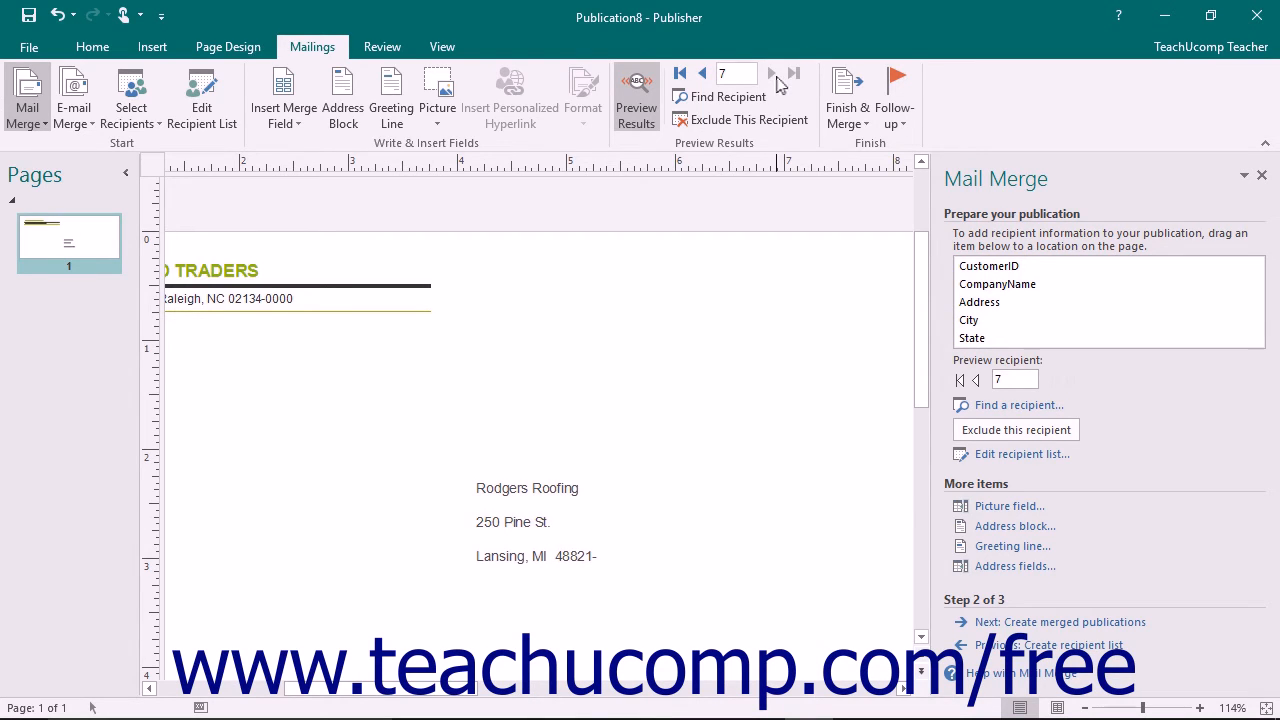
click(704, 74)
click(704, 74)
click(704, 74)
click(704, 74)
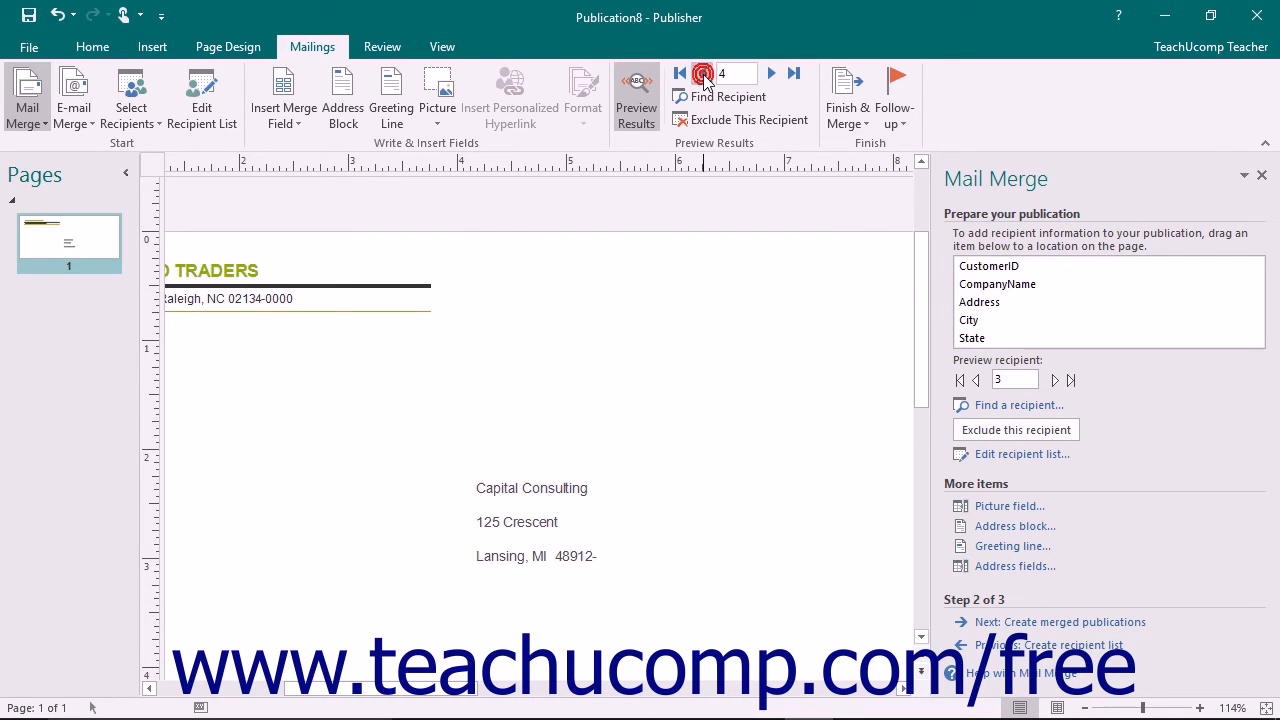
click(632, 106)
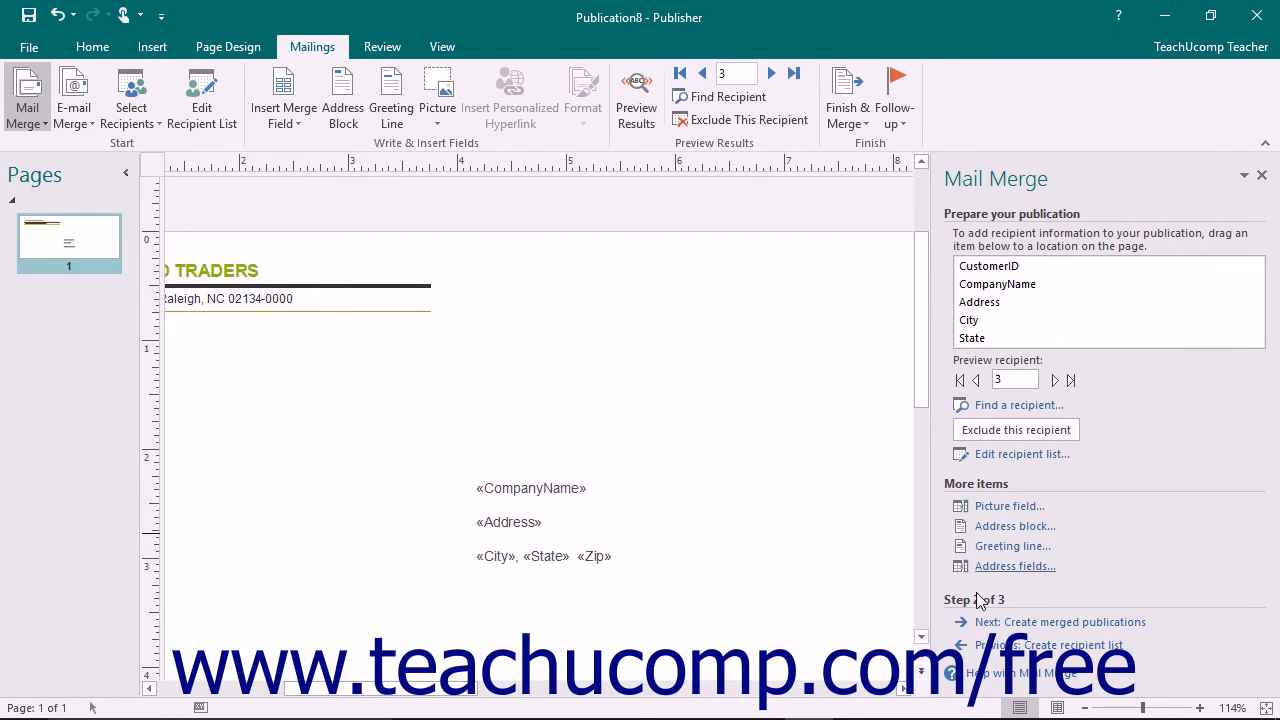
- Advance the mail merge wizard to the final stage for creating the merged publications
click(1049, 623)
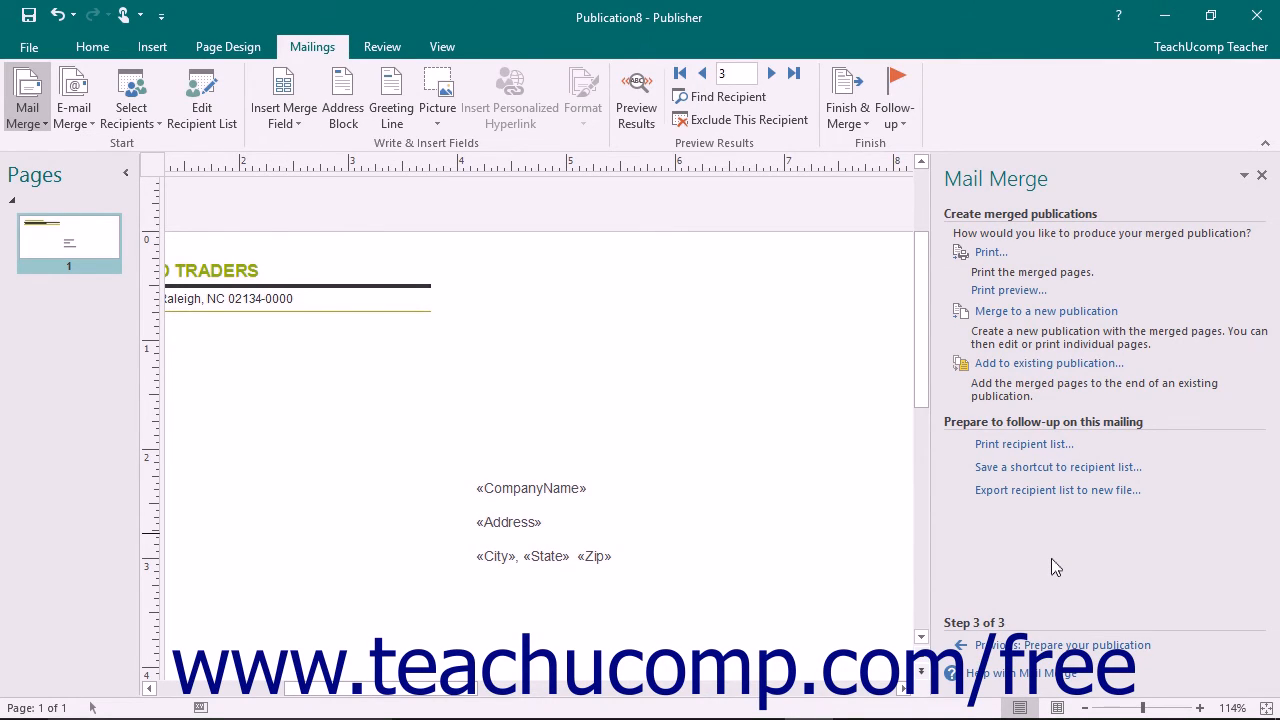
click(1035, 212)
click(1038, 428)
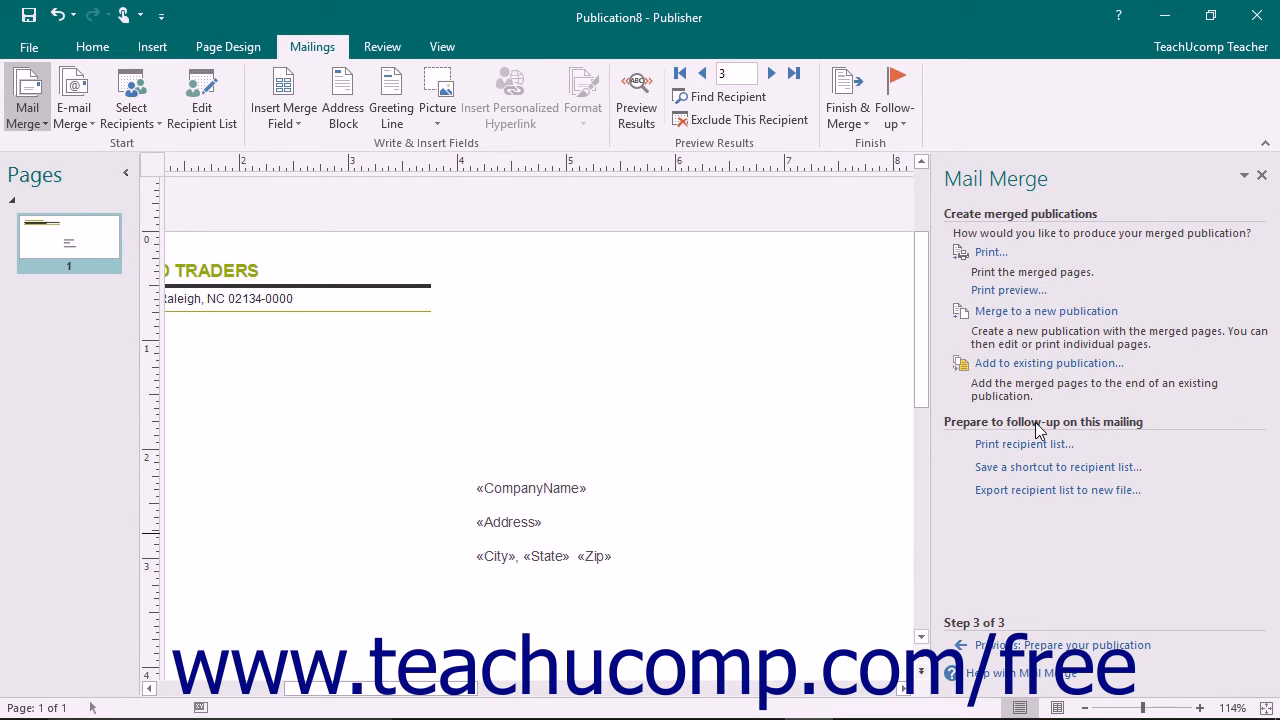
- Check the record choices for printing the merged envelopes, enlarge the print preview to 100%, and return to the publication
click(990, 253)
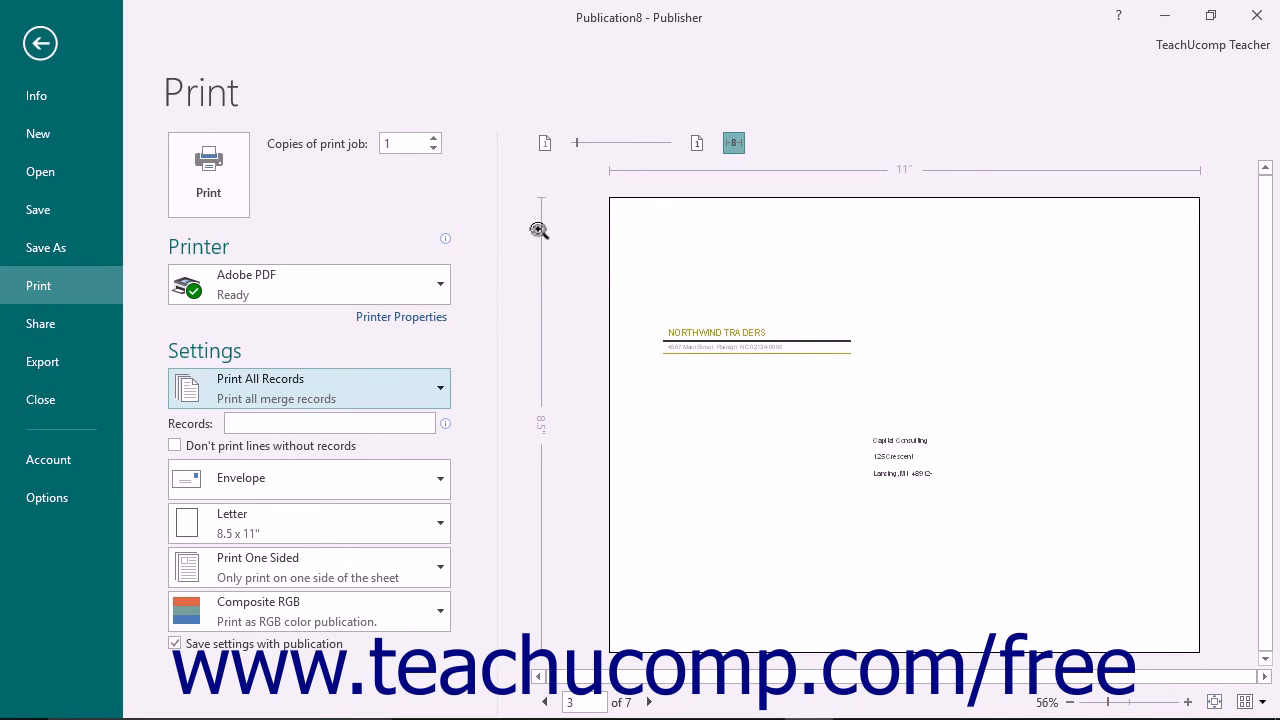
click(423, 386)
click(440, 387)
click(884, 519)
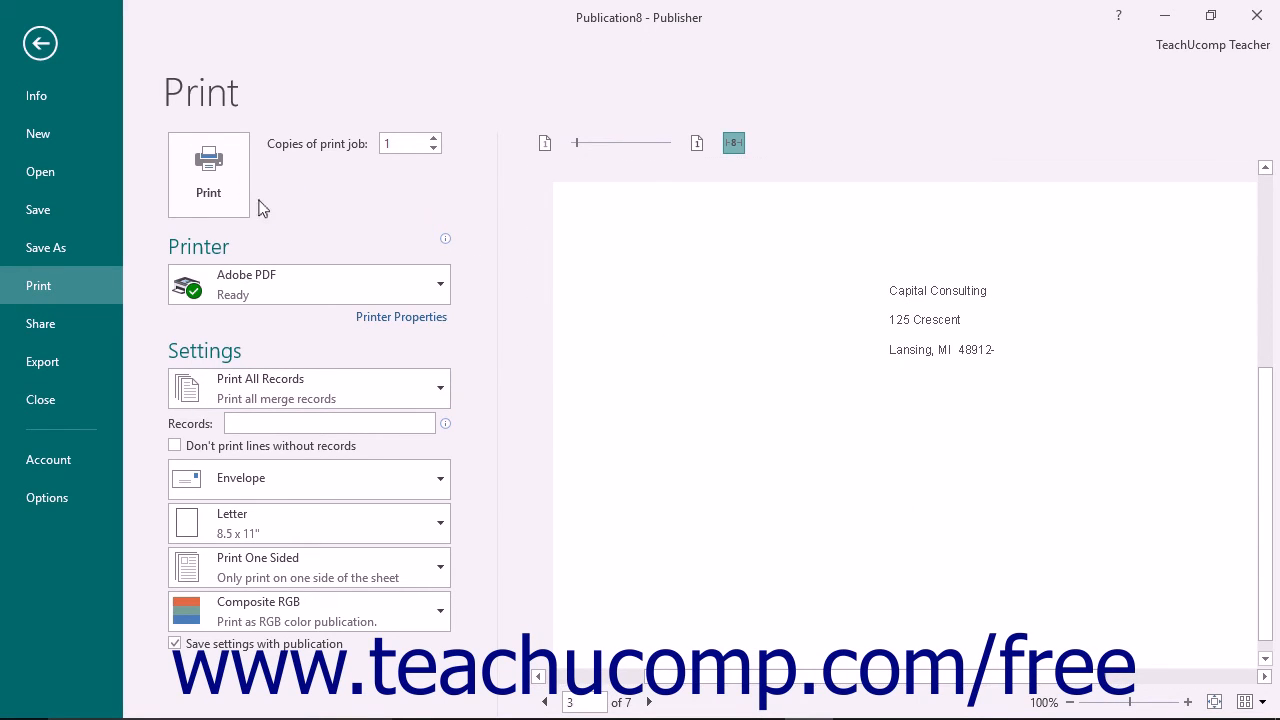
click(48, 45)
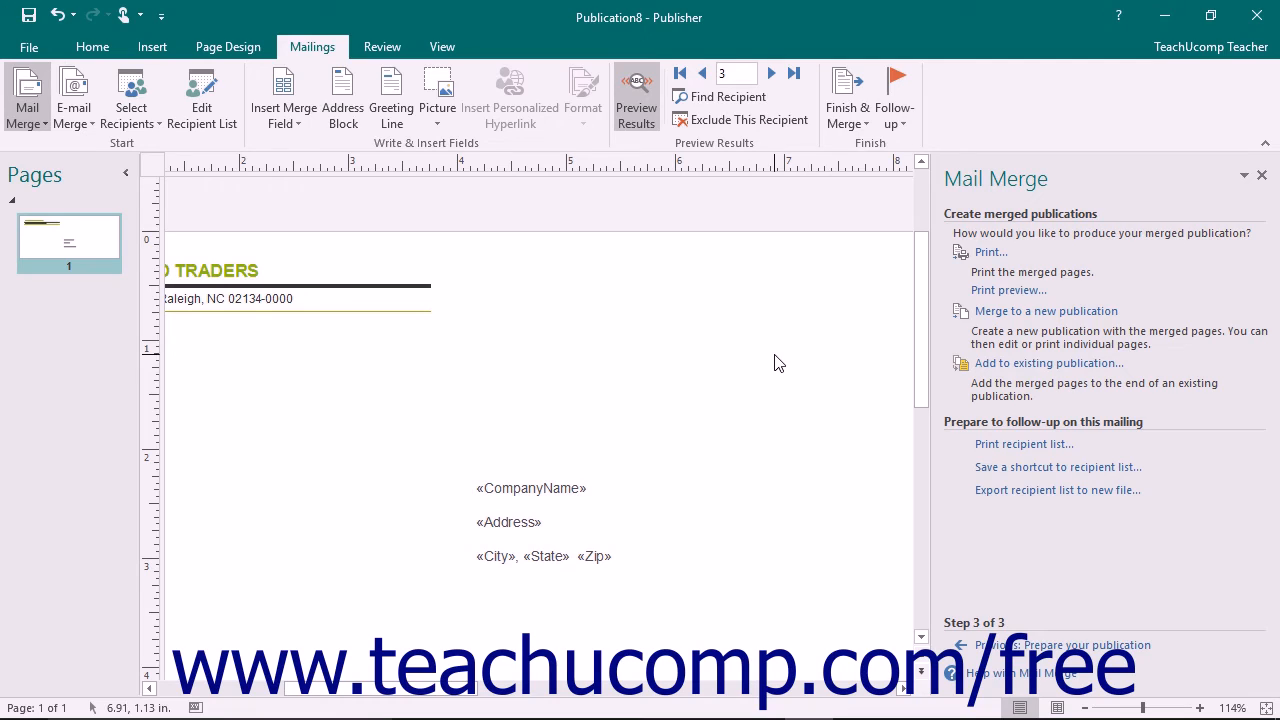
- Merge the envelopes to a new publication and append "Inc." to the Capital Consulting line on page 3
click(993, 313)
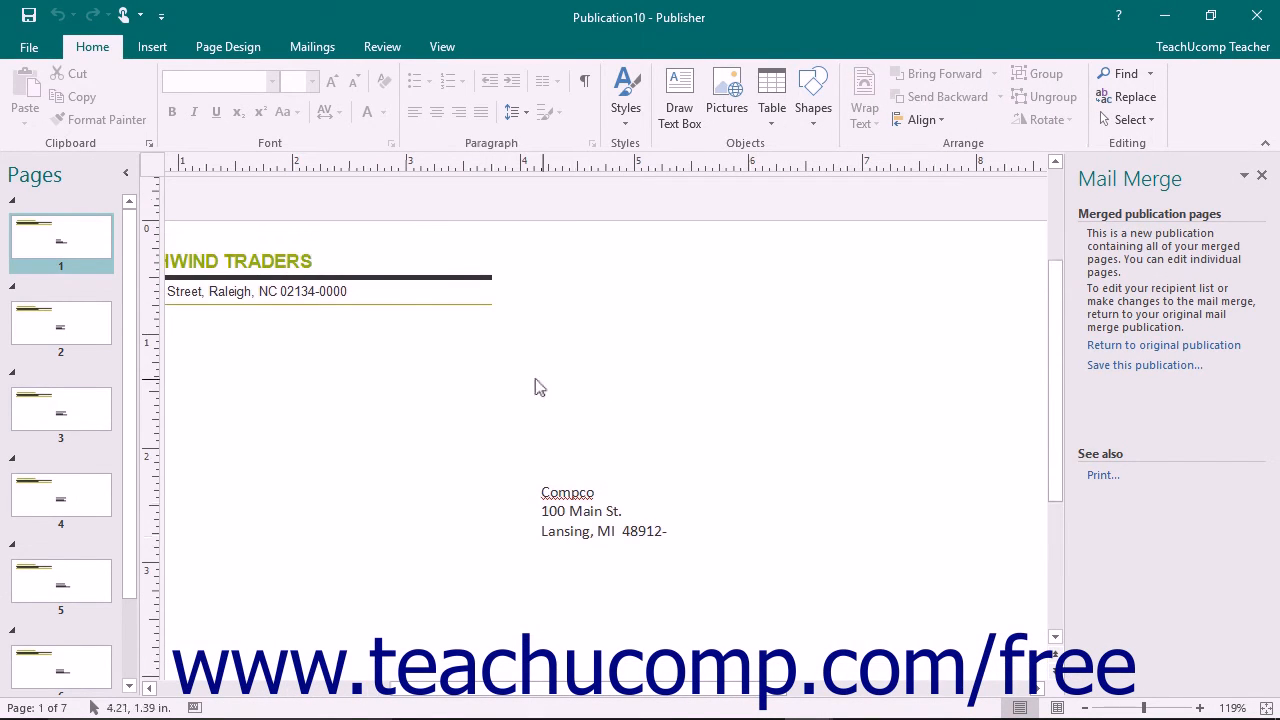
click(88, 336)
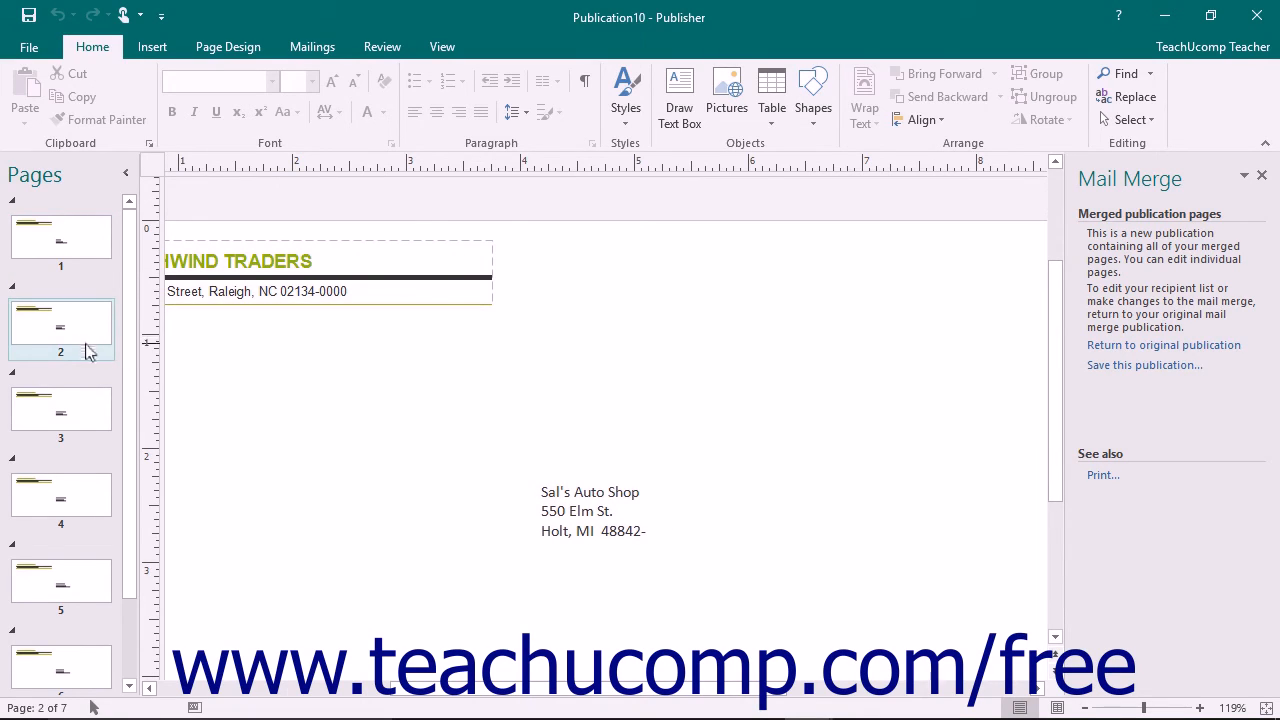
click(80, 425)
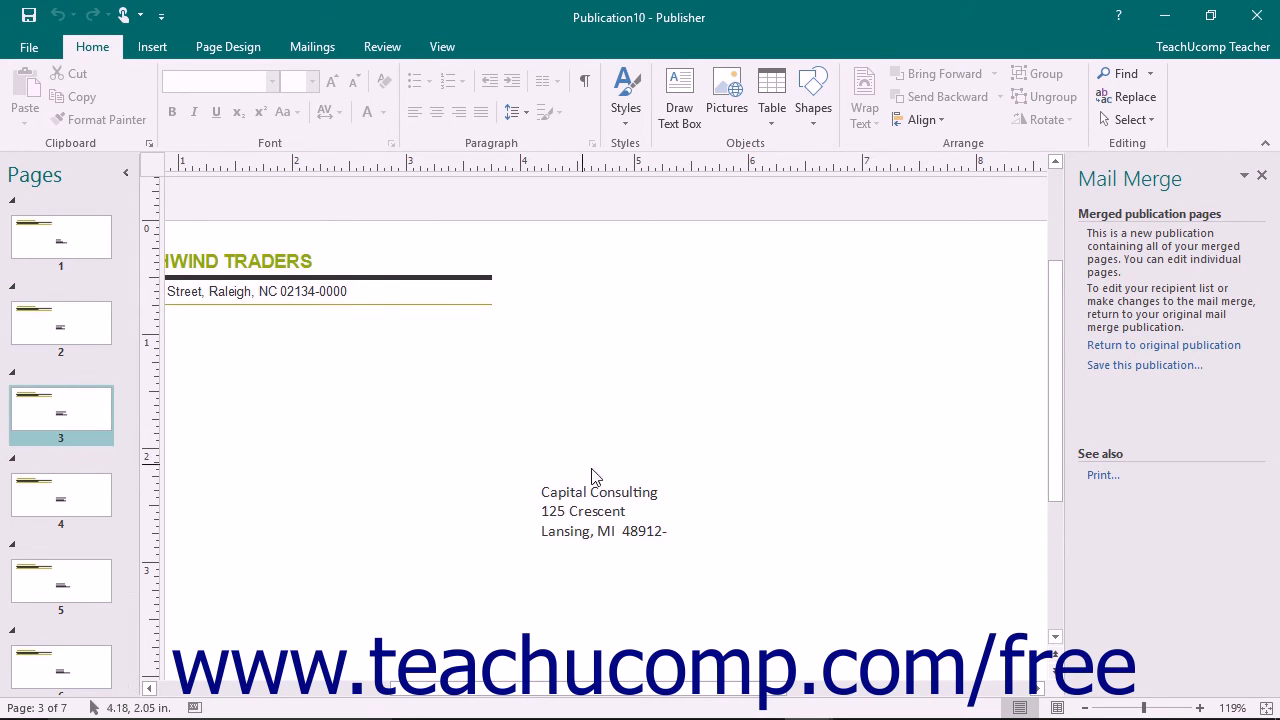
click(666, 493)
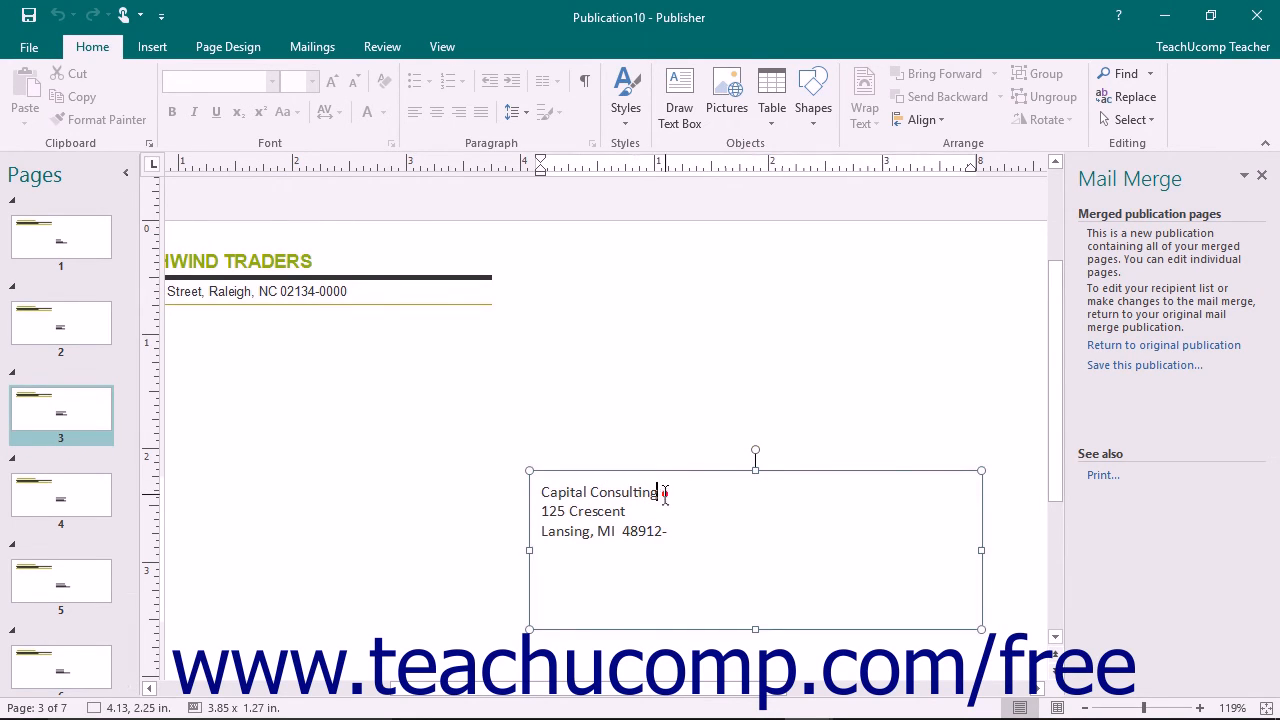
text(Inc.)
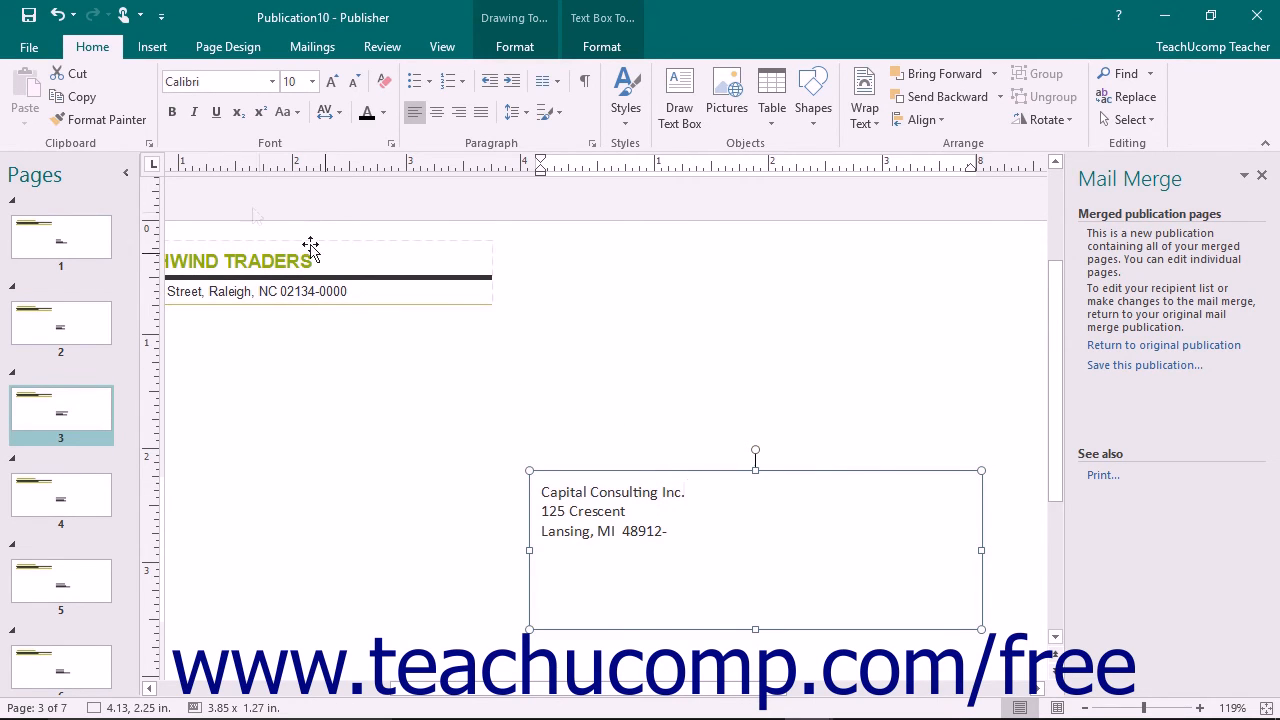
- View the print settings of the new merged publication and close it without saving
click(38, 50)
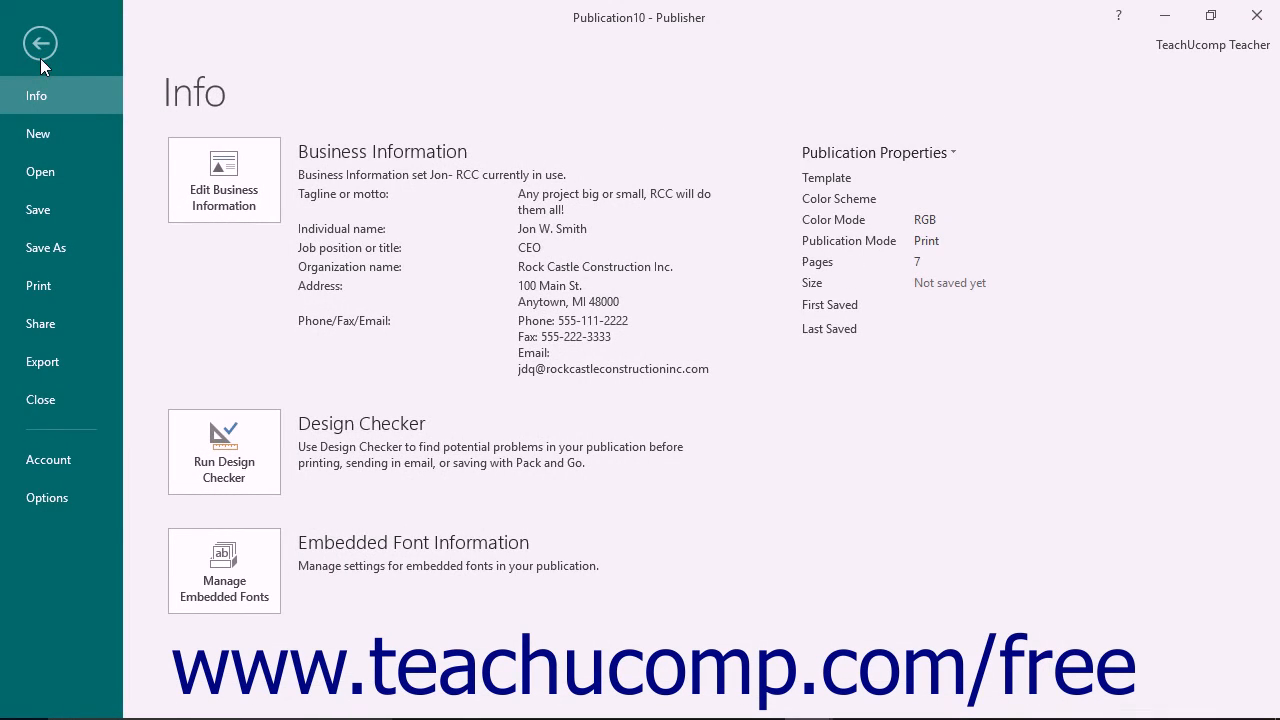
click(45, 290)
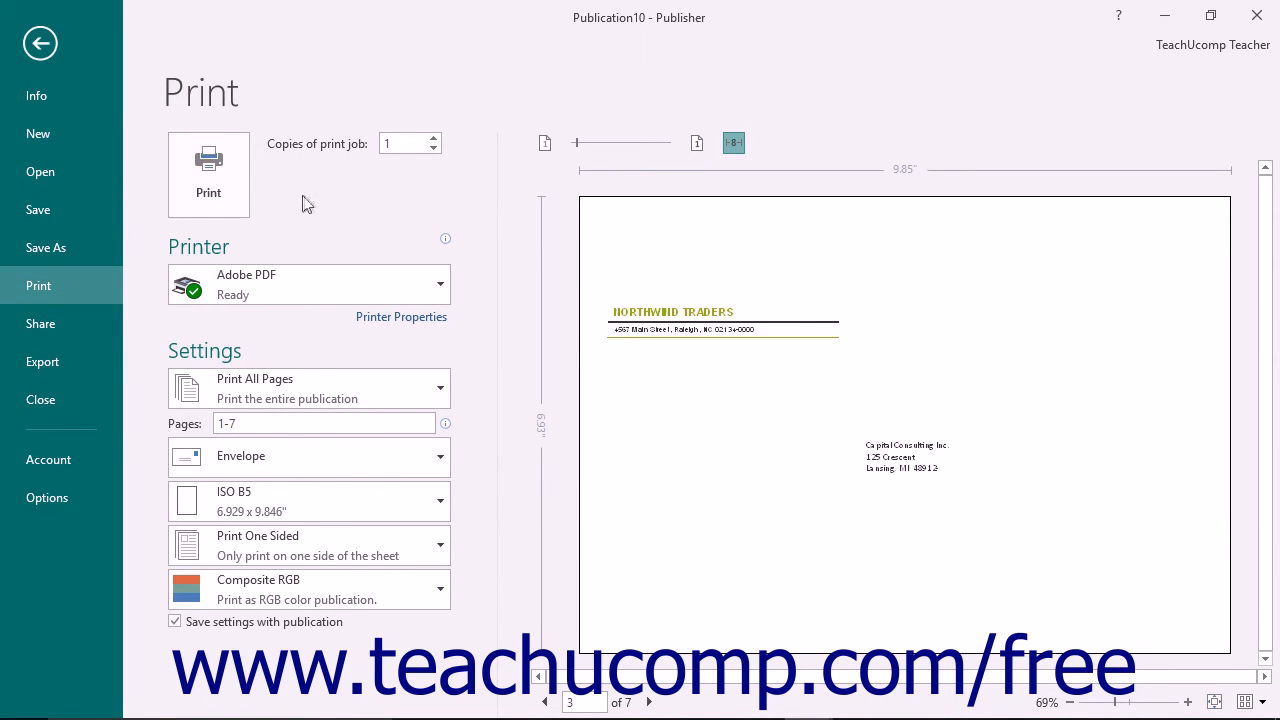
click(1257, 16)
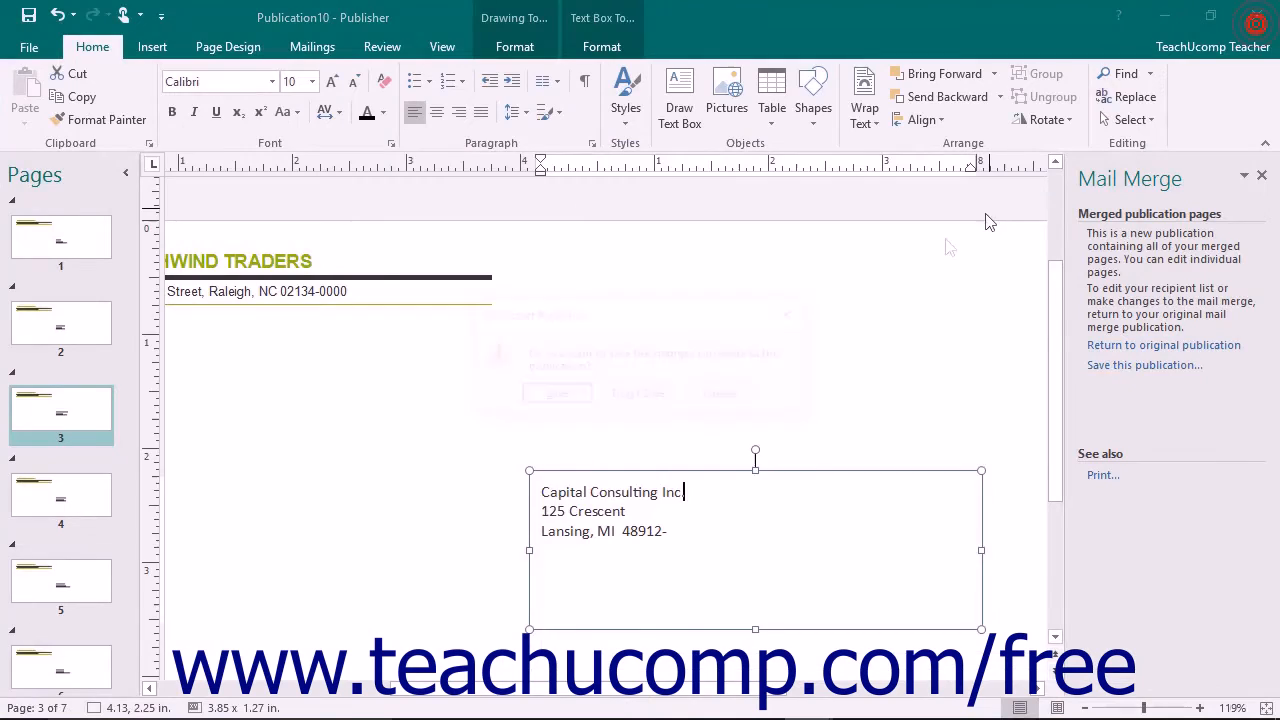
click(655, 393)
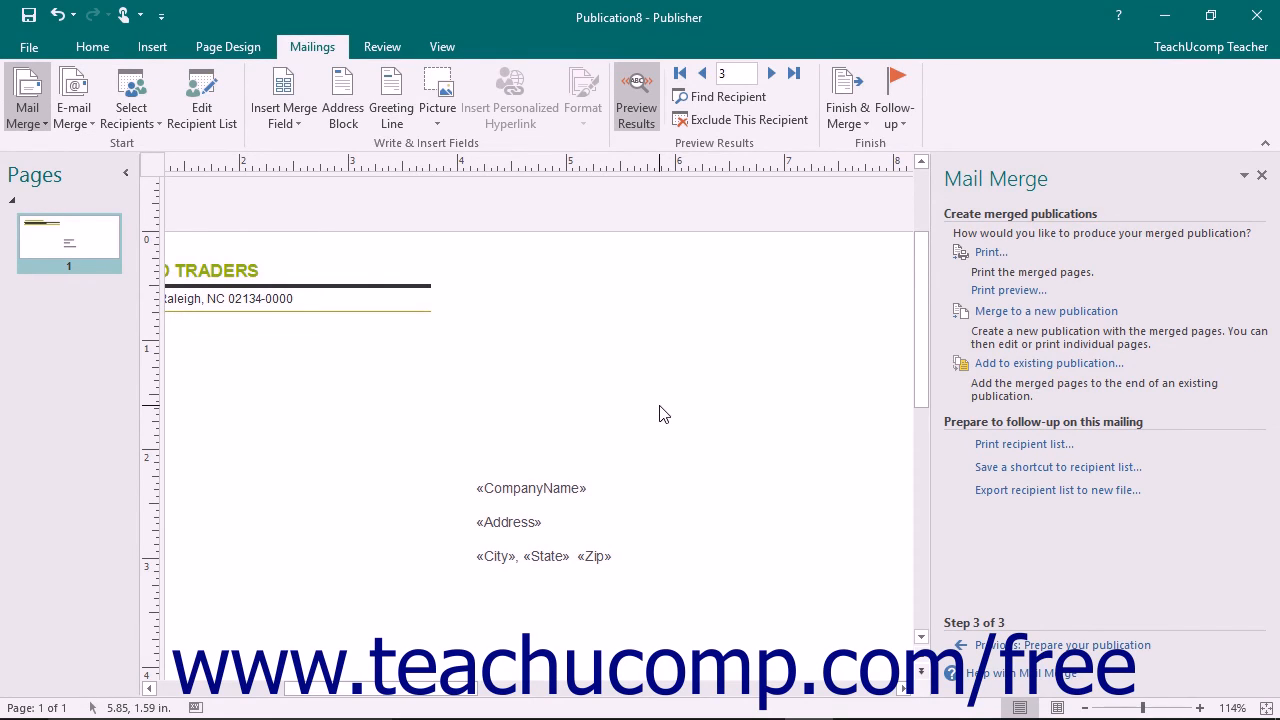
- Look at adding the merged pages to an existing publication, cancel the file selection, and close the Mail Merge wizard
click(1025, 366)
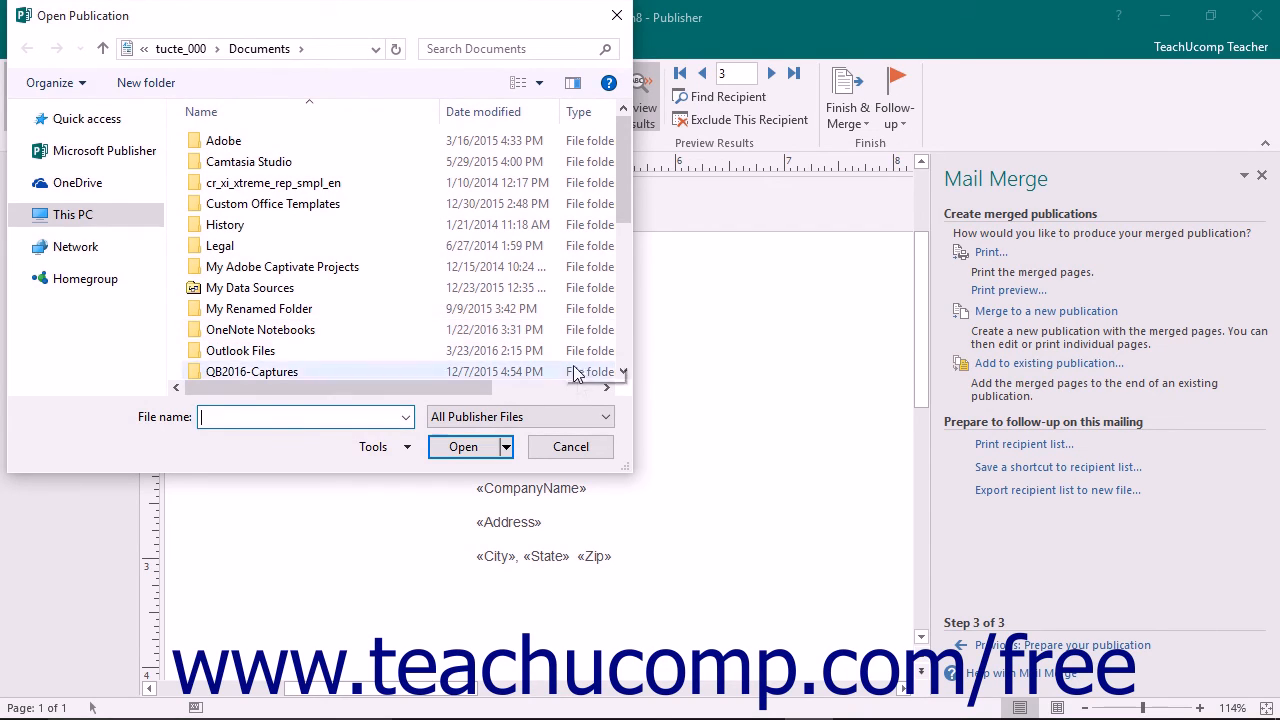
click(589, 448)
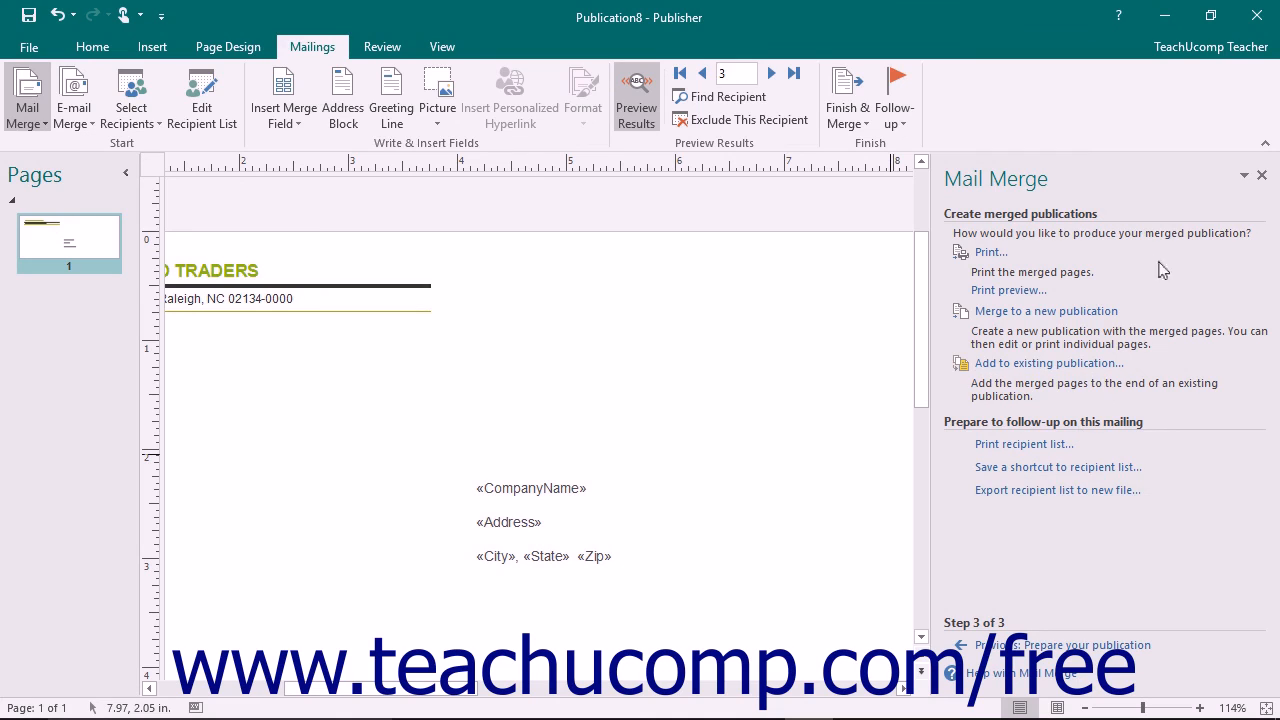
click(1262, 176)
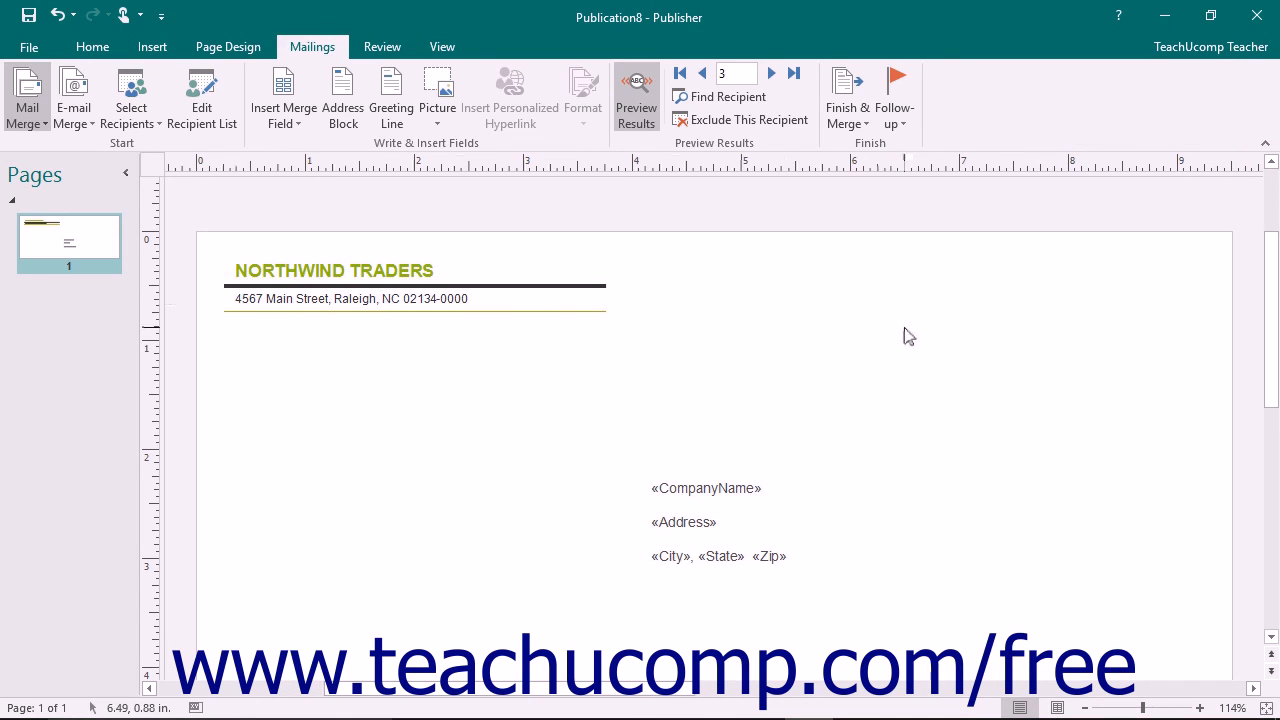